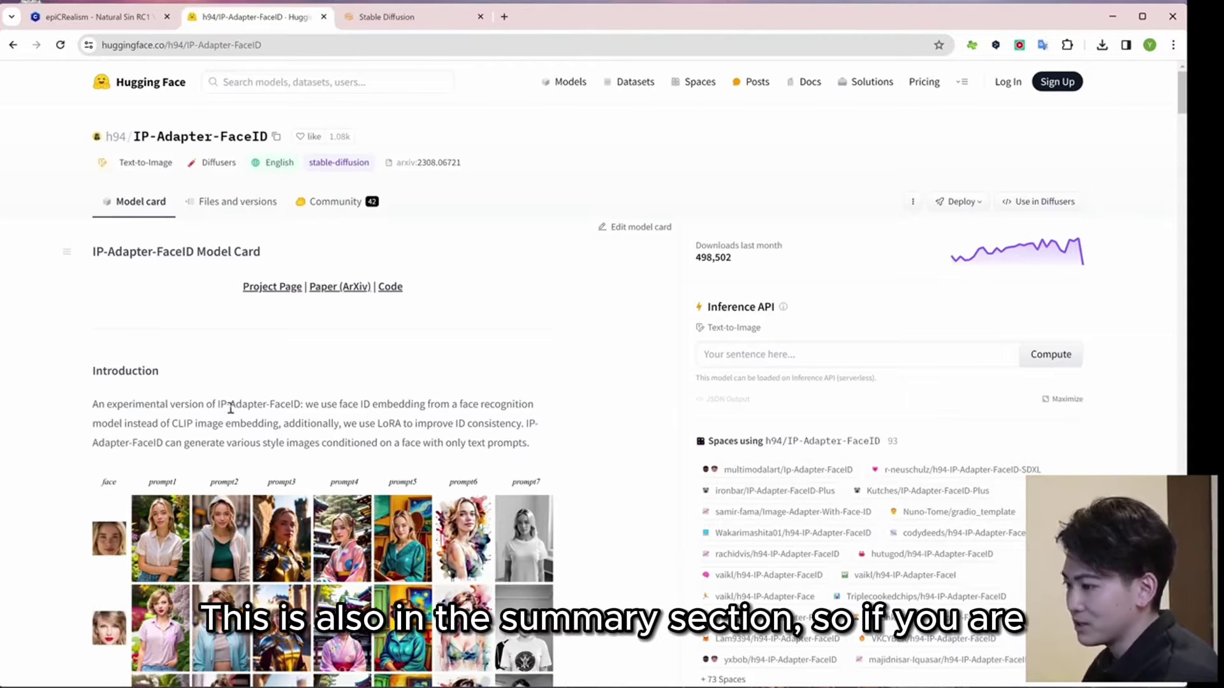
scroll(142, 305, "down", 3)
scroll(338, 547, "down", 2)
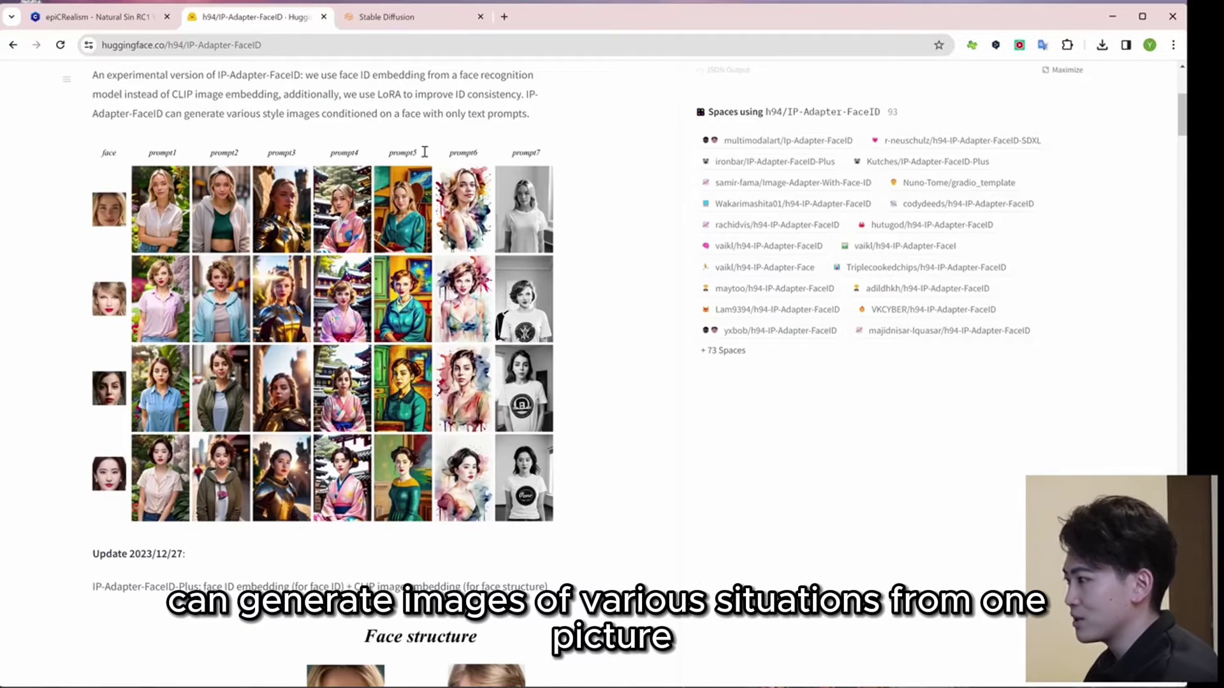
scroll(281, 383, "down", 4)
scroll(267, 287, "down", 2)
scroll(267, 287, "down", 3)
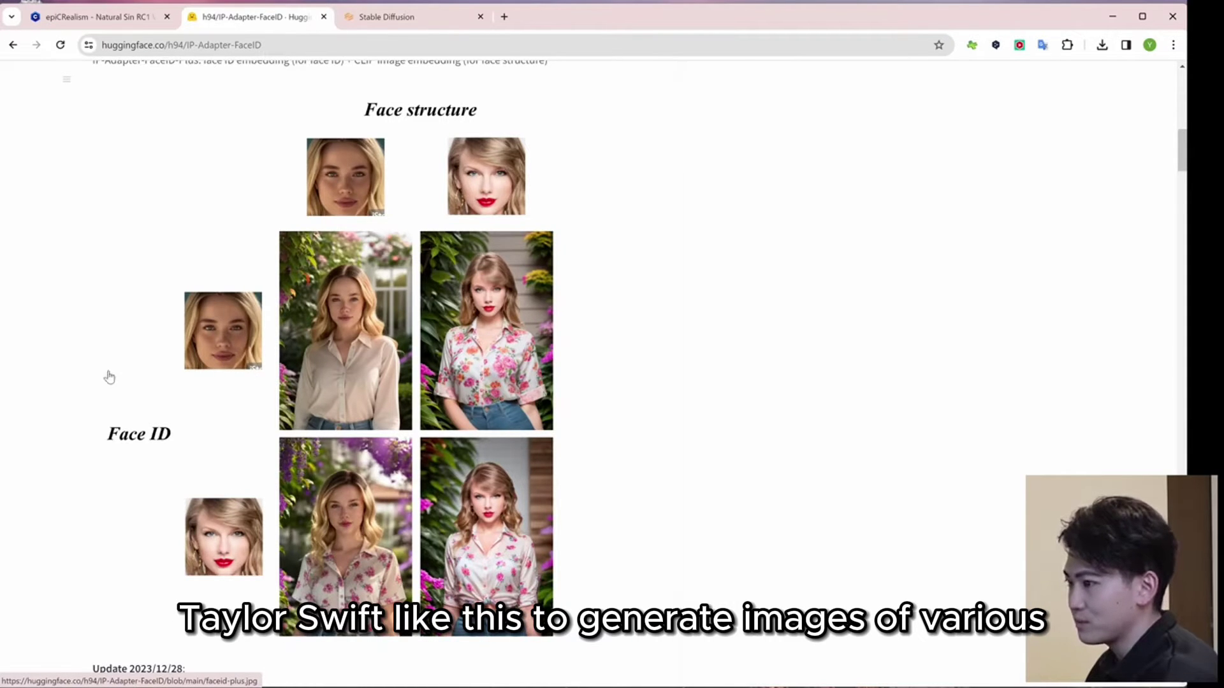
scroll(109, 378, "down", 3)
scroll(265, 366, "up", 15)
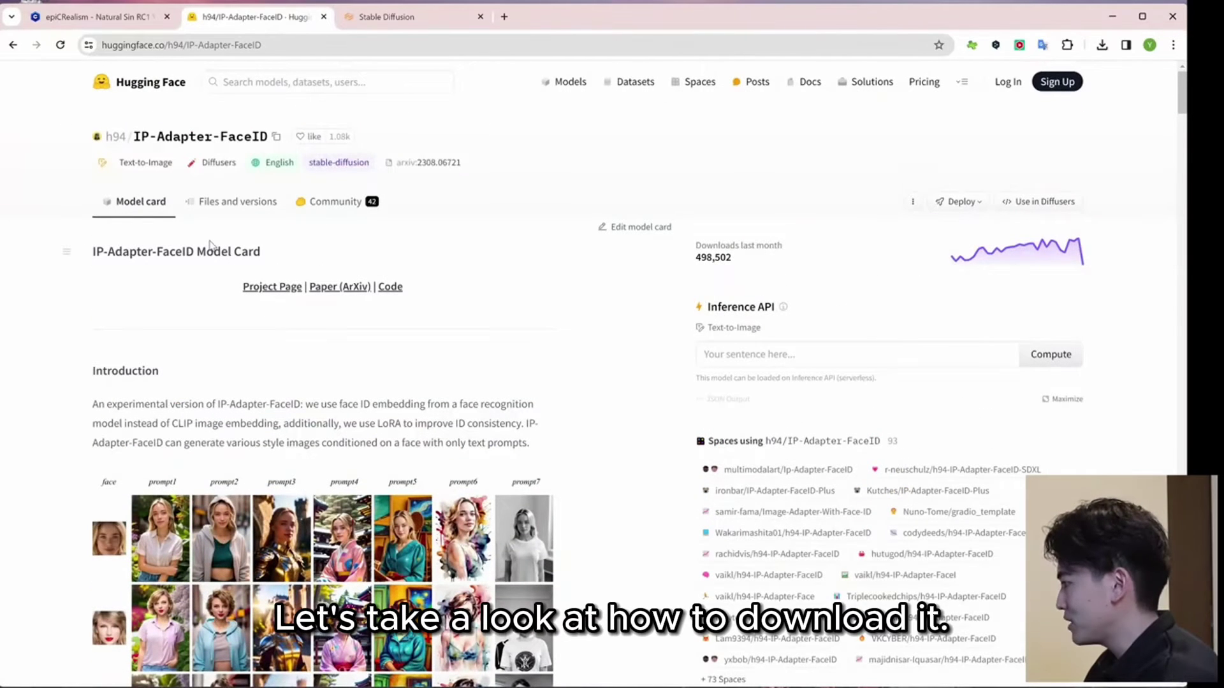
Browse the IP-Adapter-FaceID repository's file list, then switch to the epiCRealism Civitai page.
left_click(208, 201)
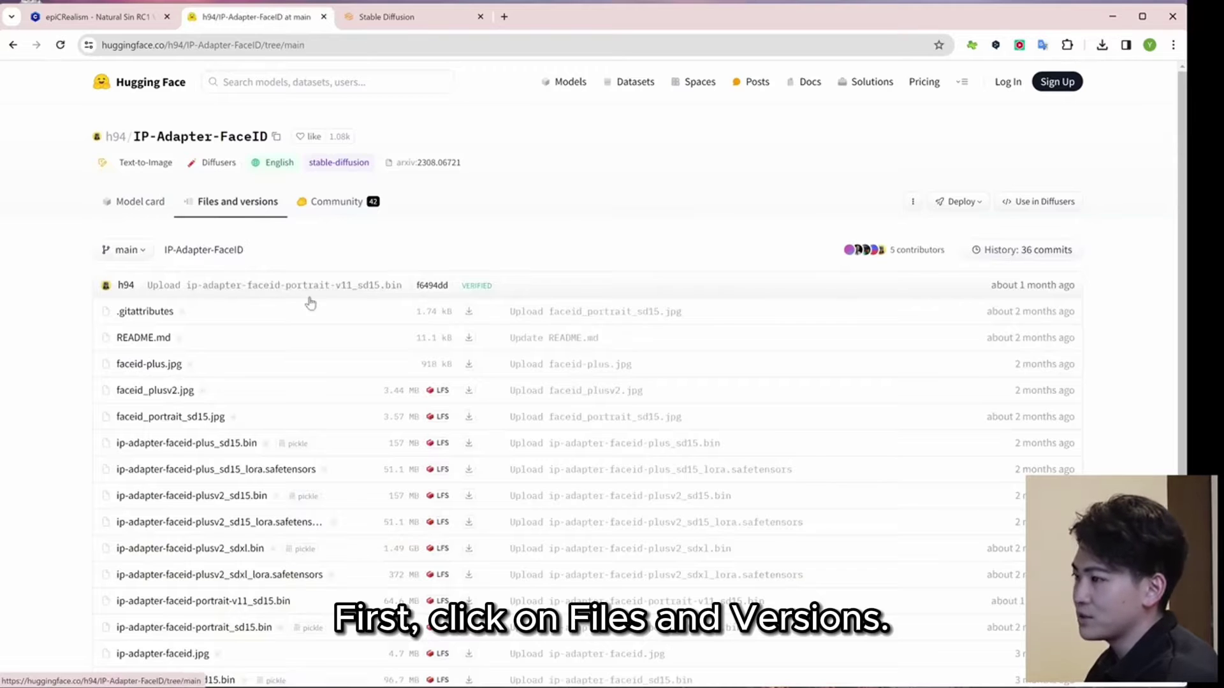
scroll(223, 446, "down", 1)
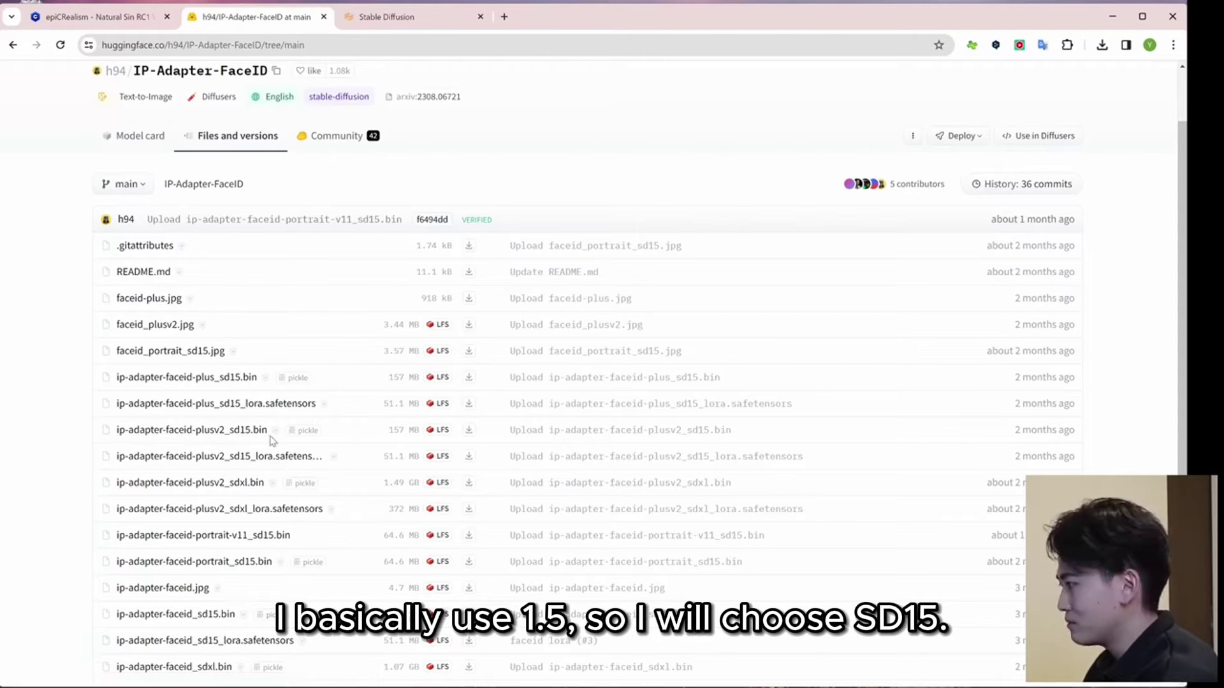
left_click(56, 15)
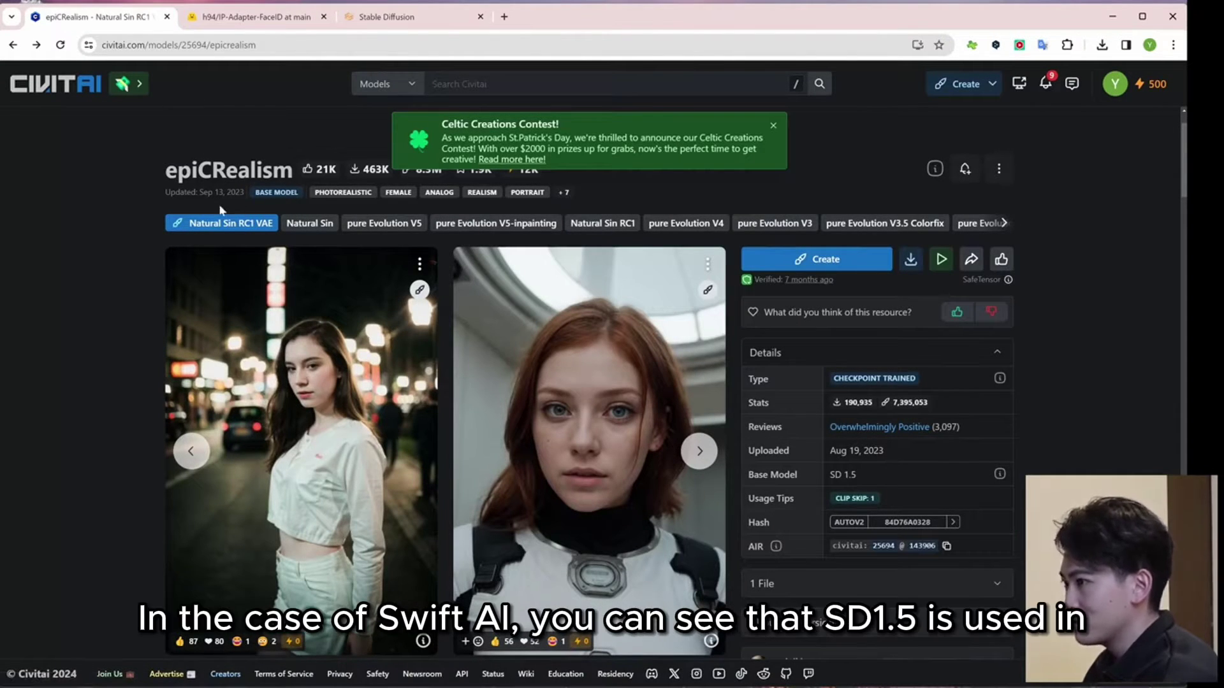
Confirm epiCRealism's base model is SD 1.5 and return to the IP-Adapter-FaceID file list.
double_click(199, 174)
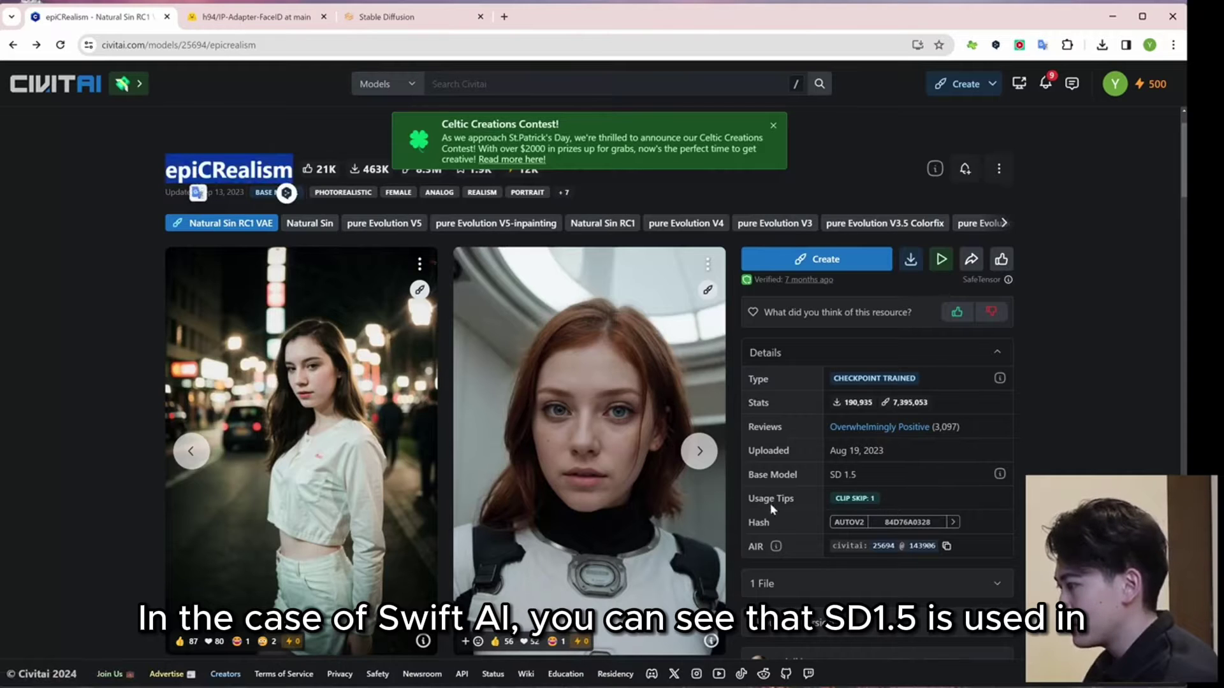
left_click(747, 478)
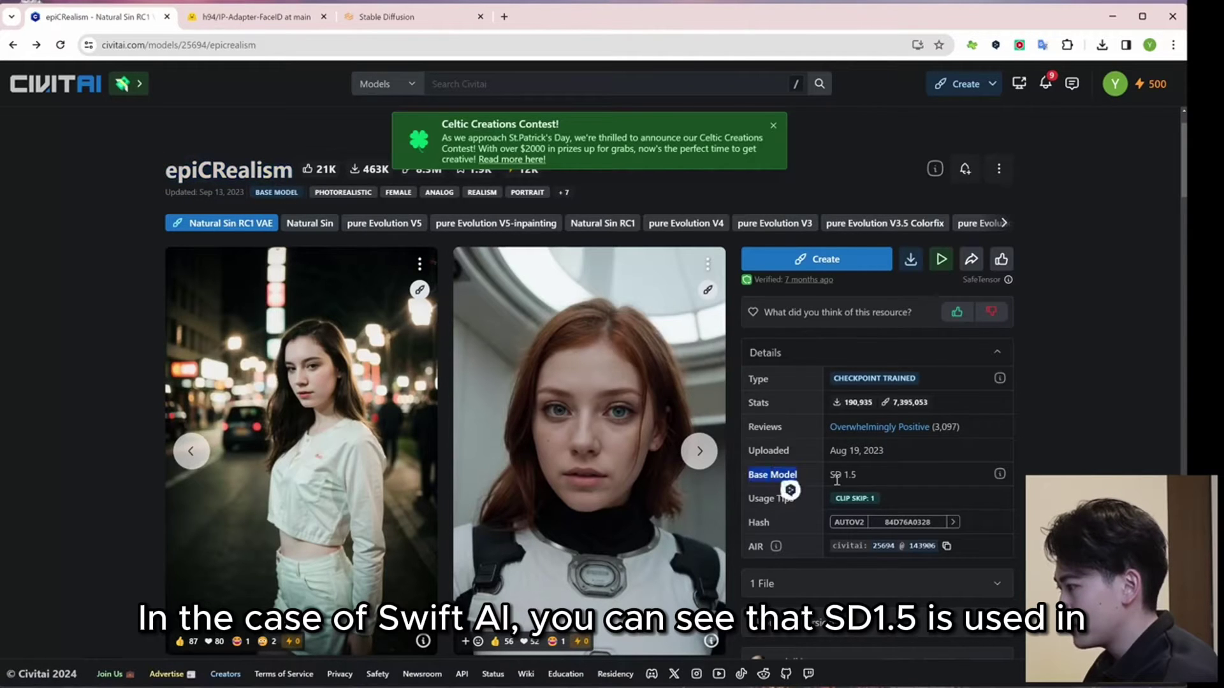
left_click_drag(829, 475, 855, 475)
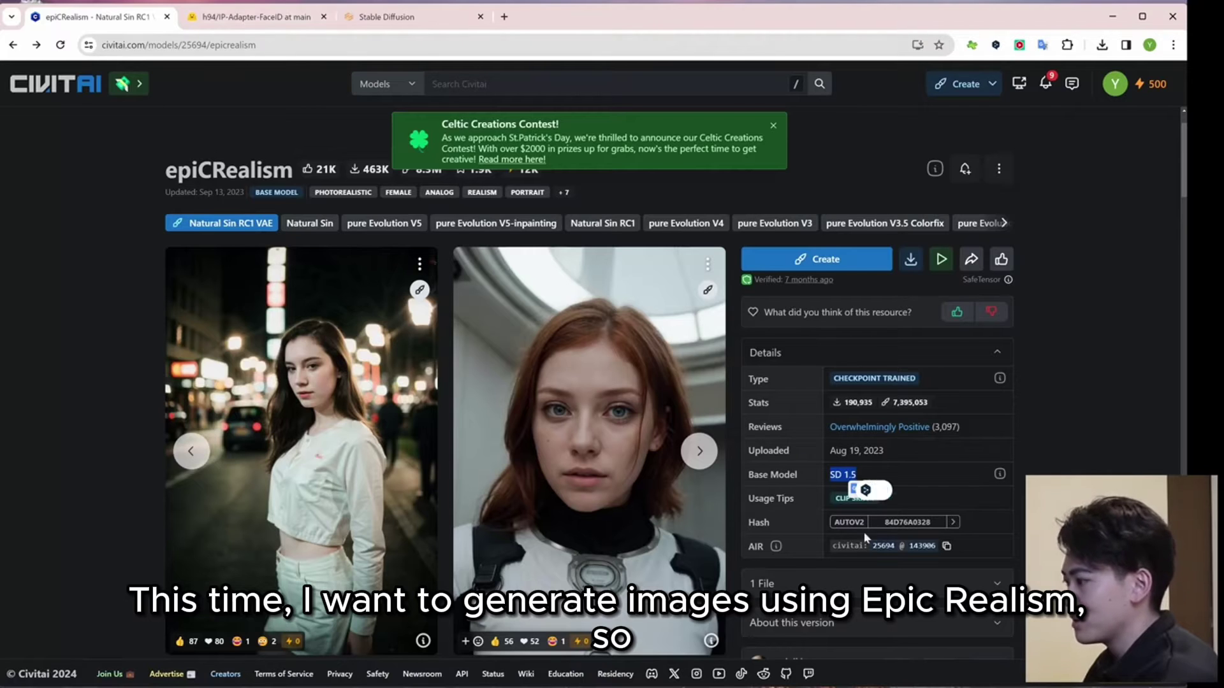
left_click(274, 18)
scroll(262, 483, "down", 1)
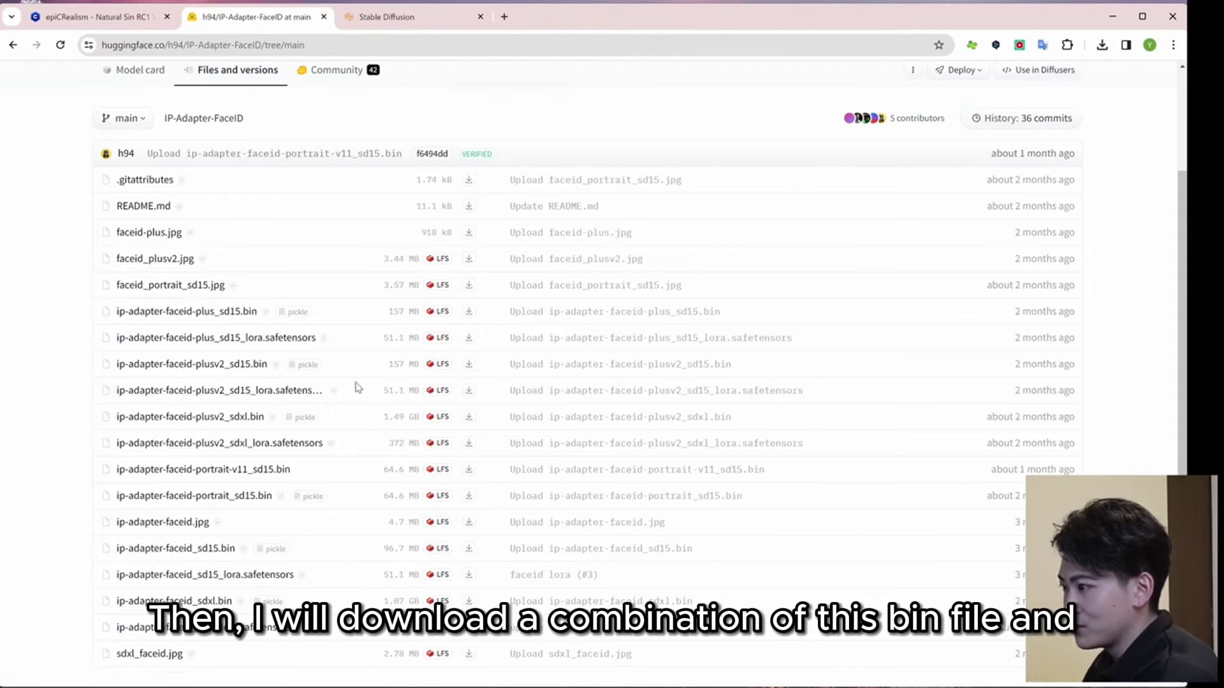
Save ip-adapter-faceid-plusv2_sd15.bin into stable-diffusion-webui\extensions\sd-webui-controlnet\models.
left_click(469, 365)
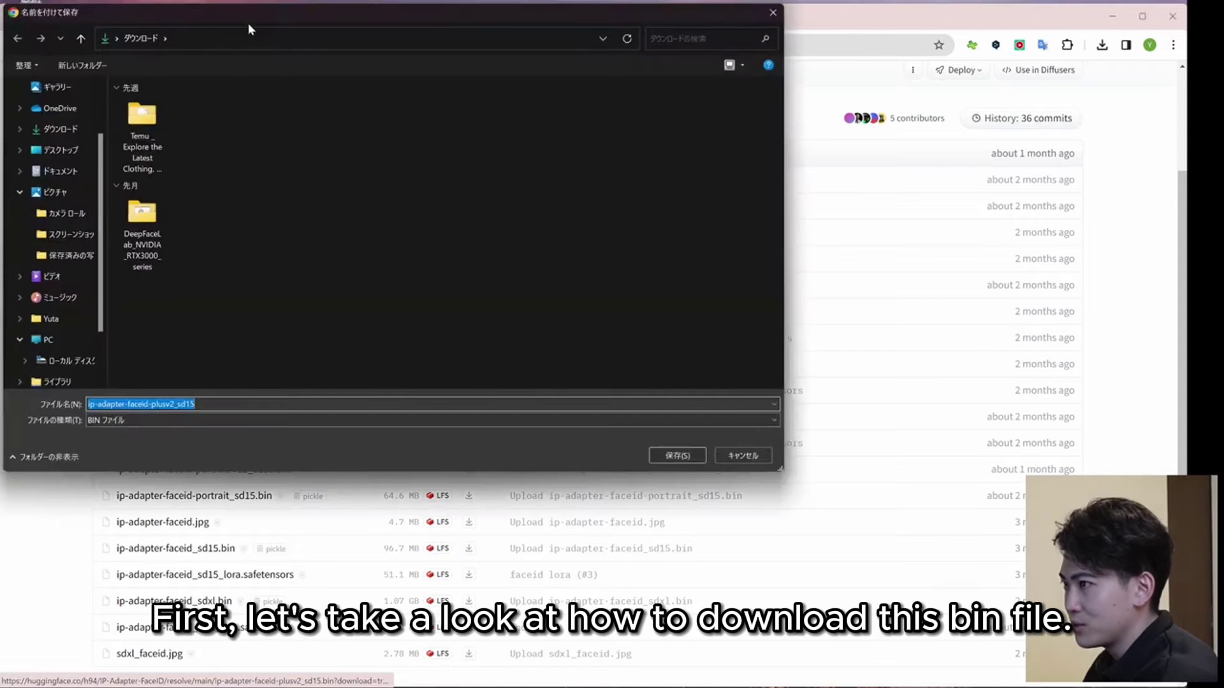
scroll(446, 408, "down", 1)
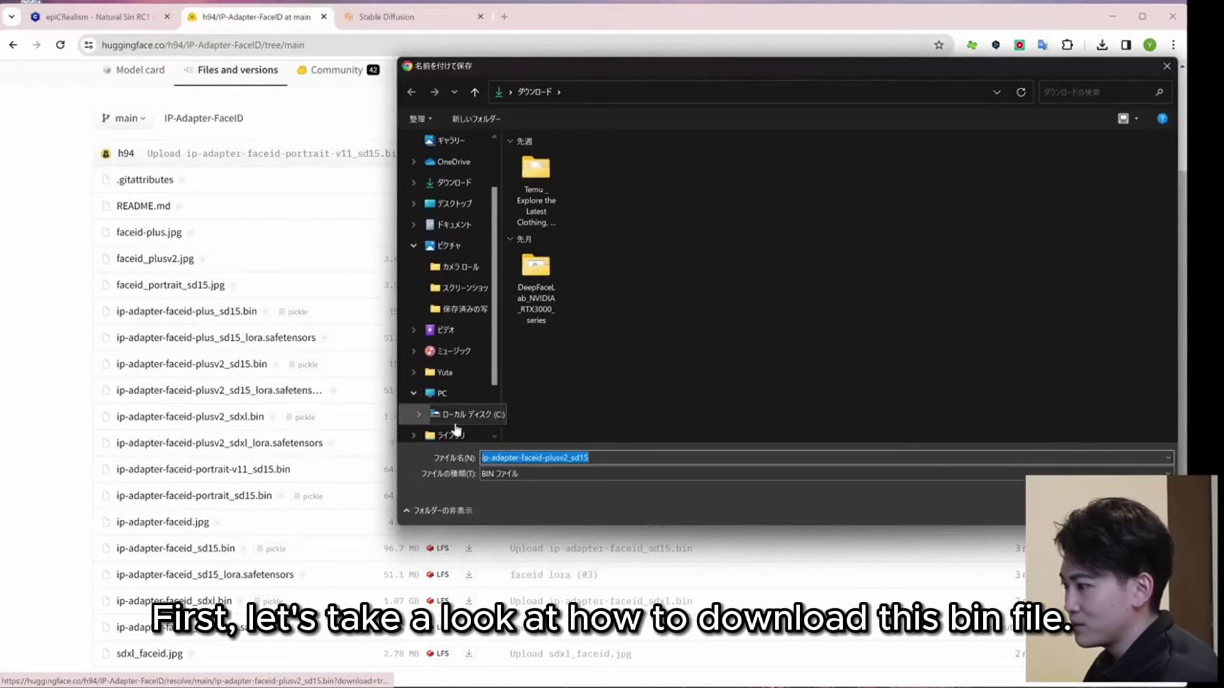
left_click(459, 394)
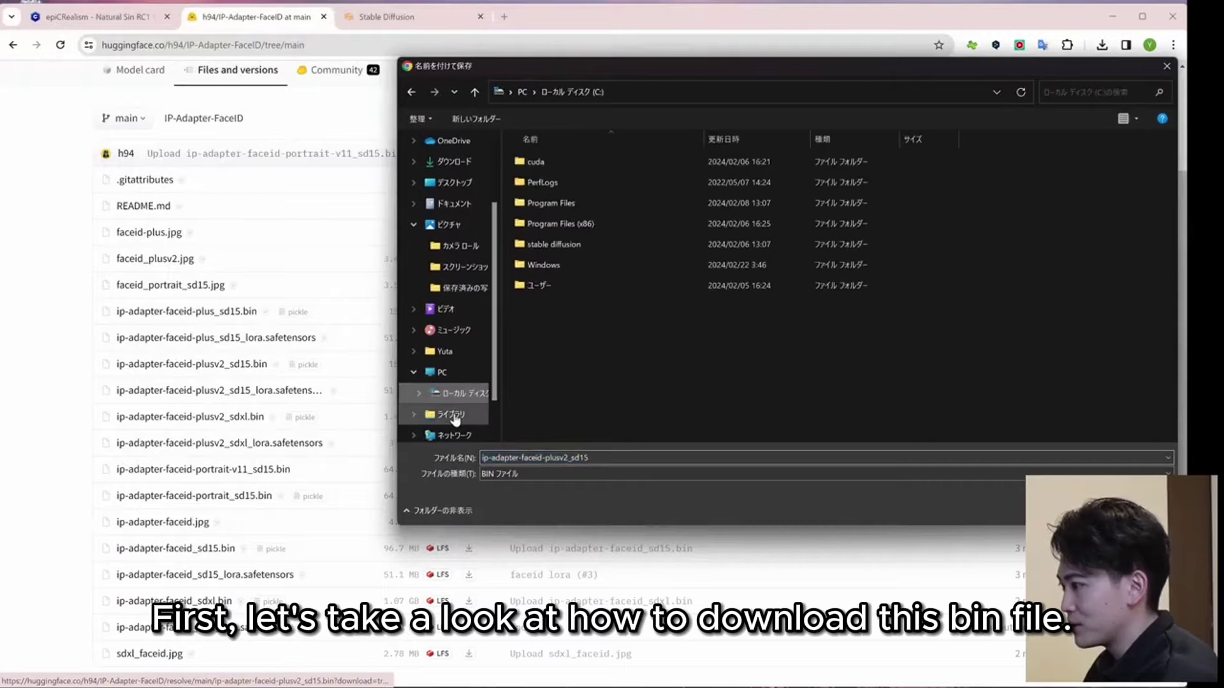
double_click(549, 244)
double_click(561, 161)
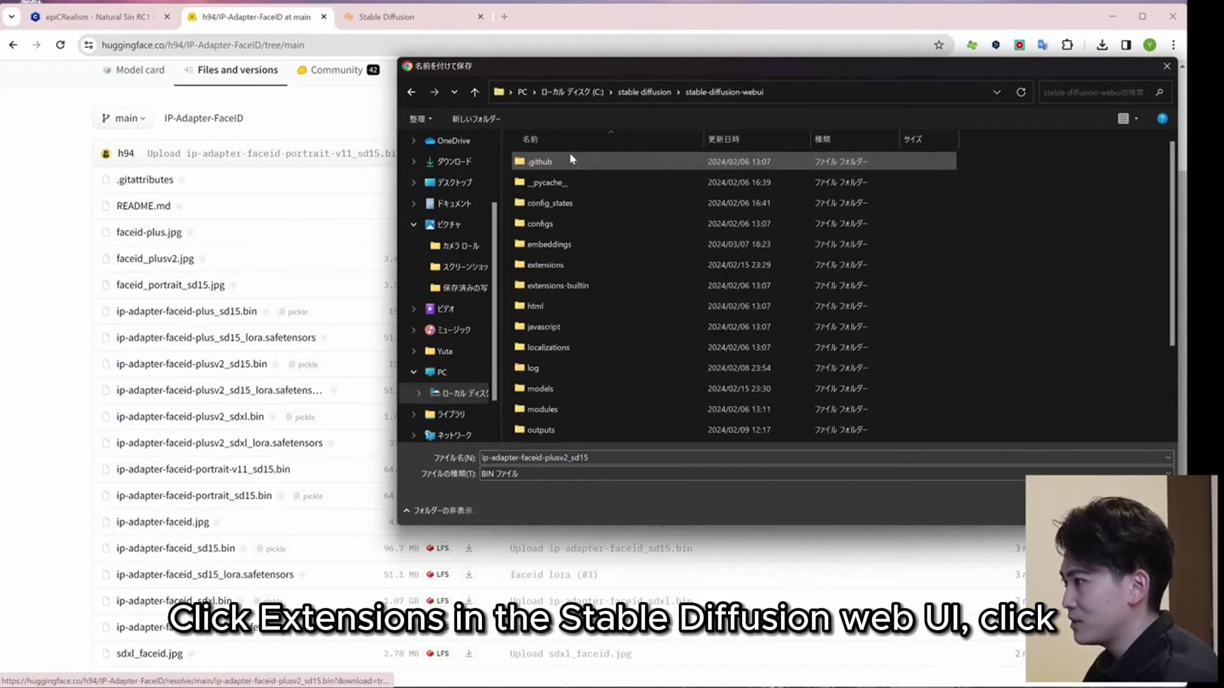
left_click_drag(618, 61, 551, 55)
double_click(491, 257)
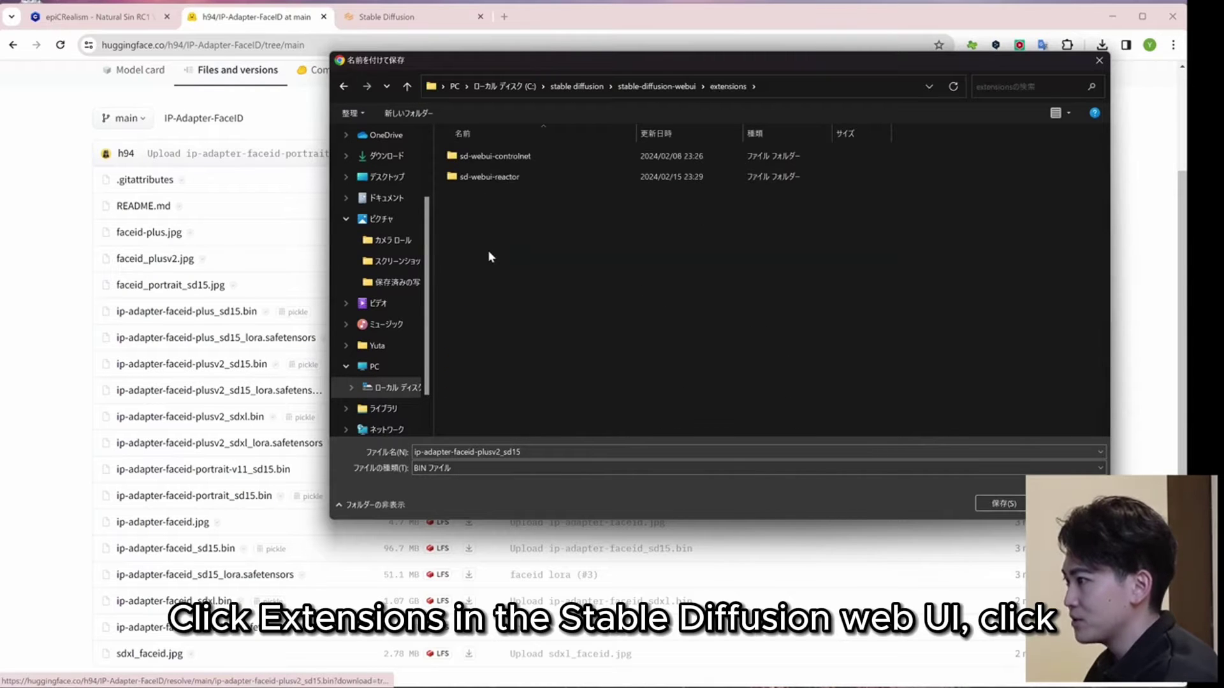
double_click(514, 159)
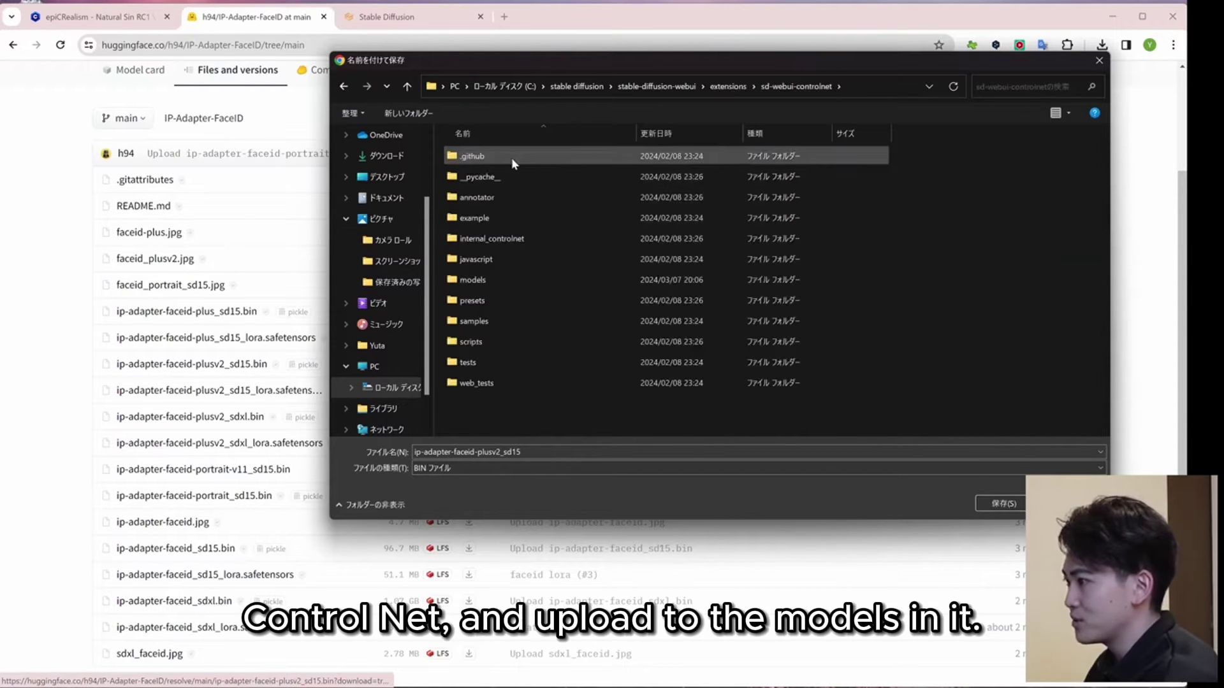
double_click(495, 280)
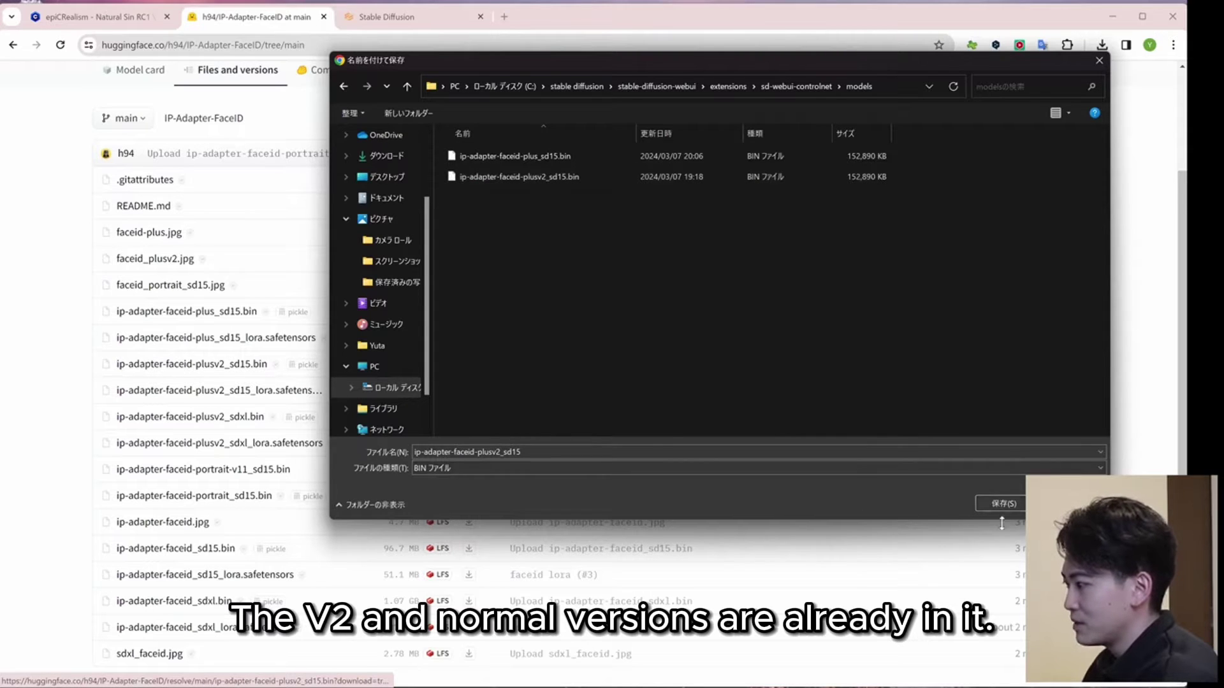
left_click(991, 504)
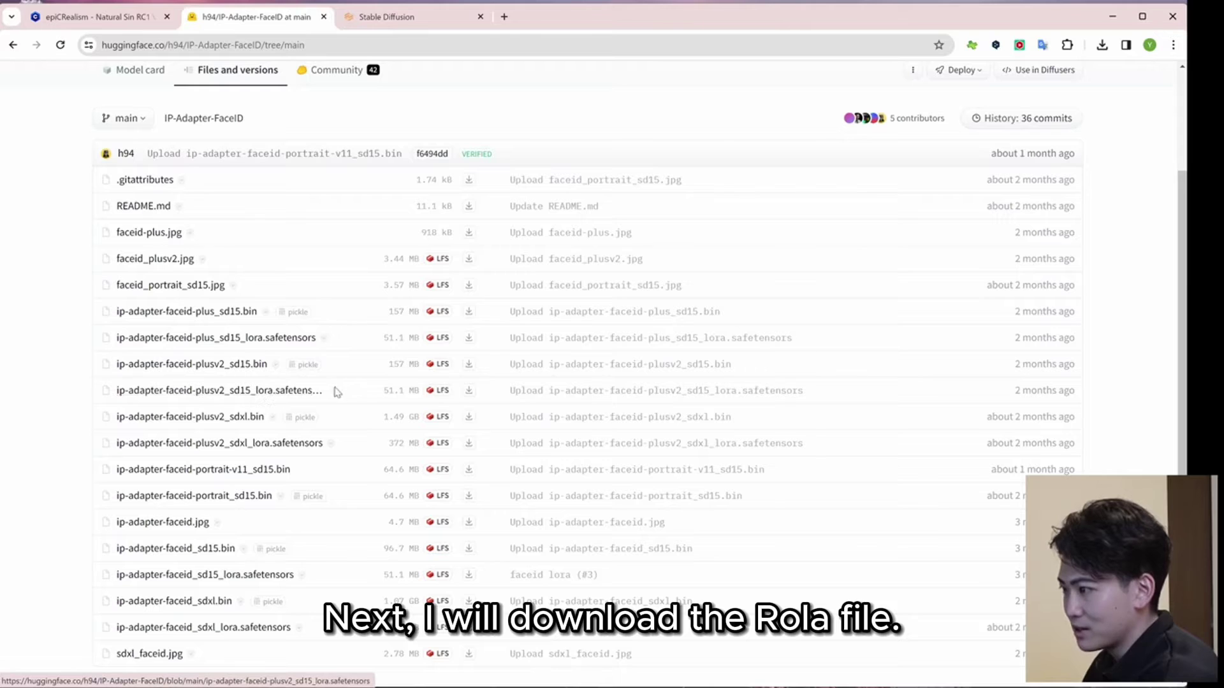
Download ip-adapter-faceid-plusv2_sd15_lora.safetensors with stable-diffusion-webui\models\Lora as the destination.
left_click(468, 390)
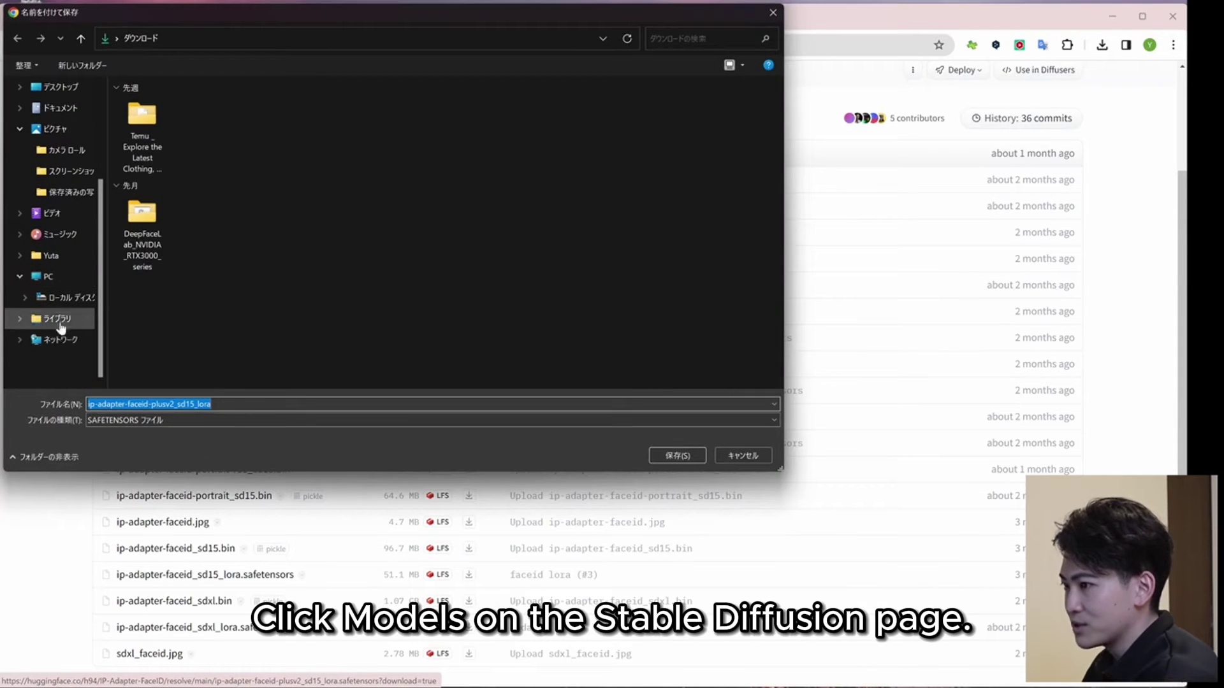
left_click(60, 298)
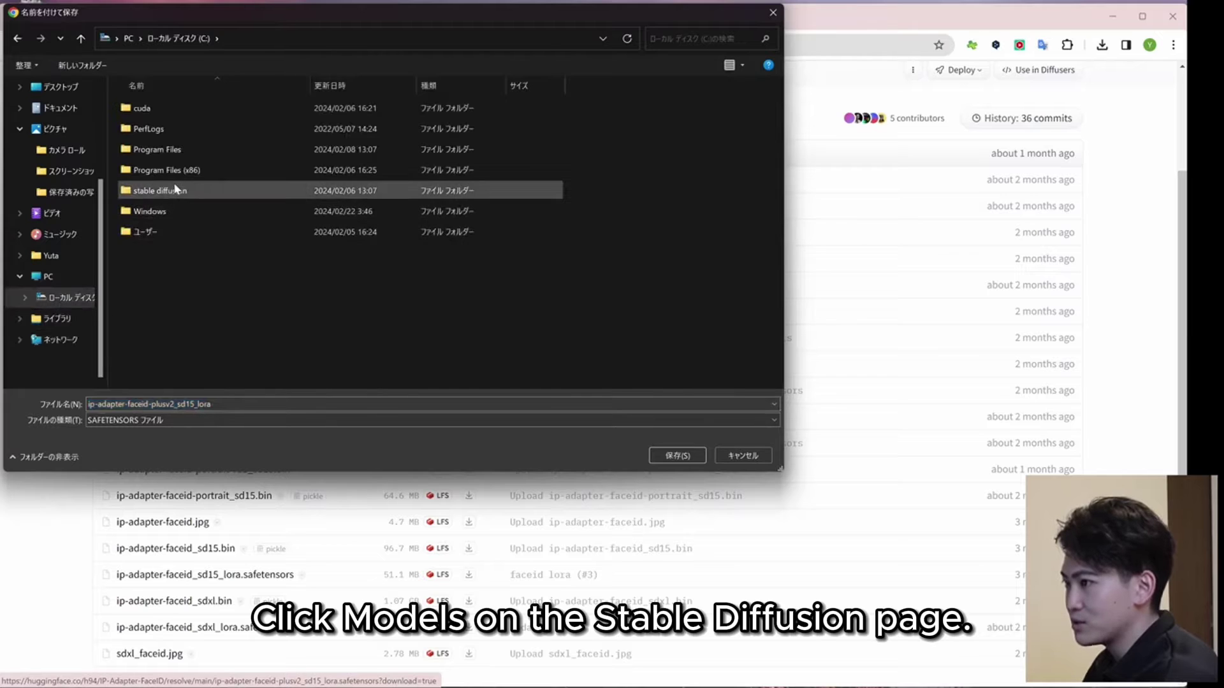
double_click(176, 190)
left_click(187, 108)
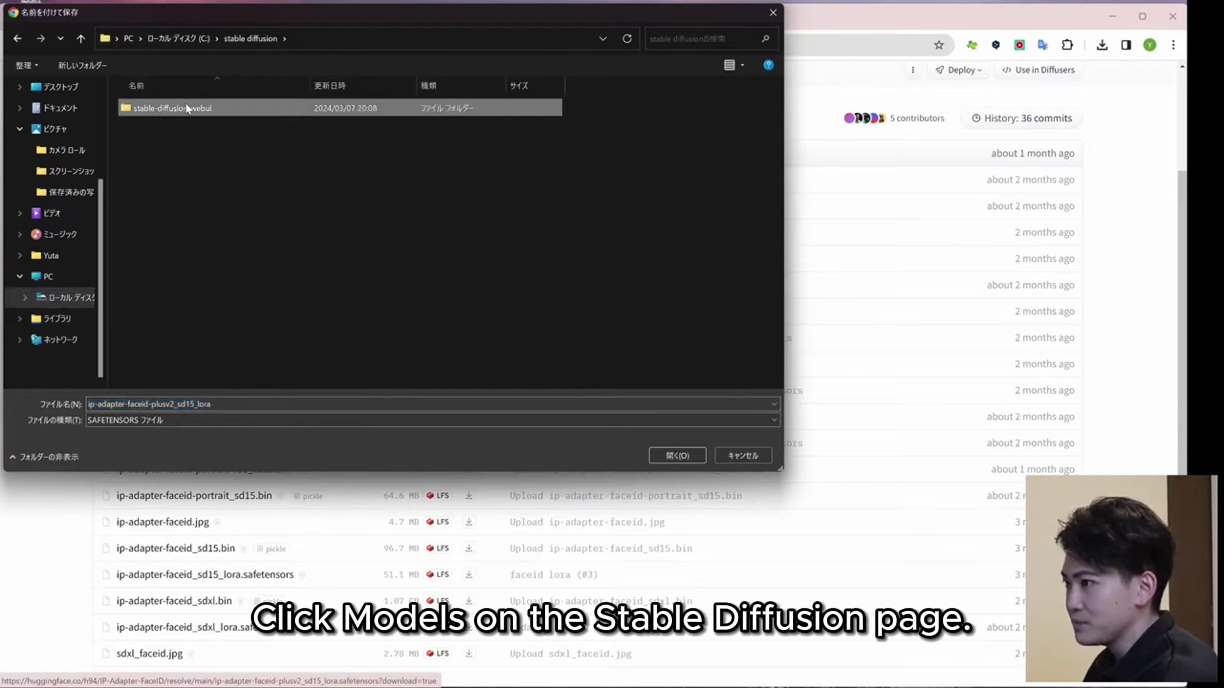
double_click(187, 109)
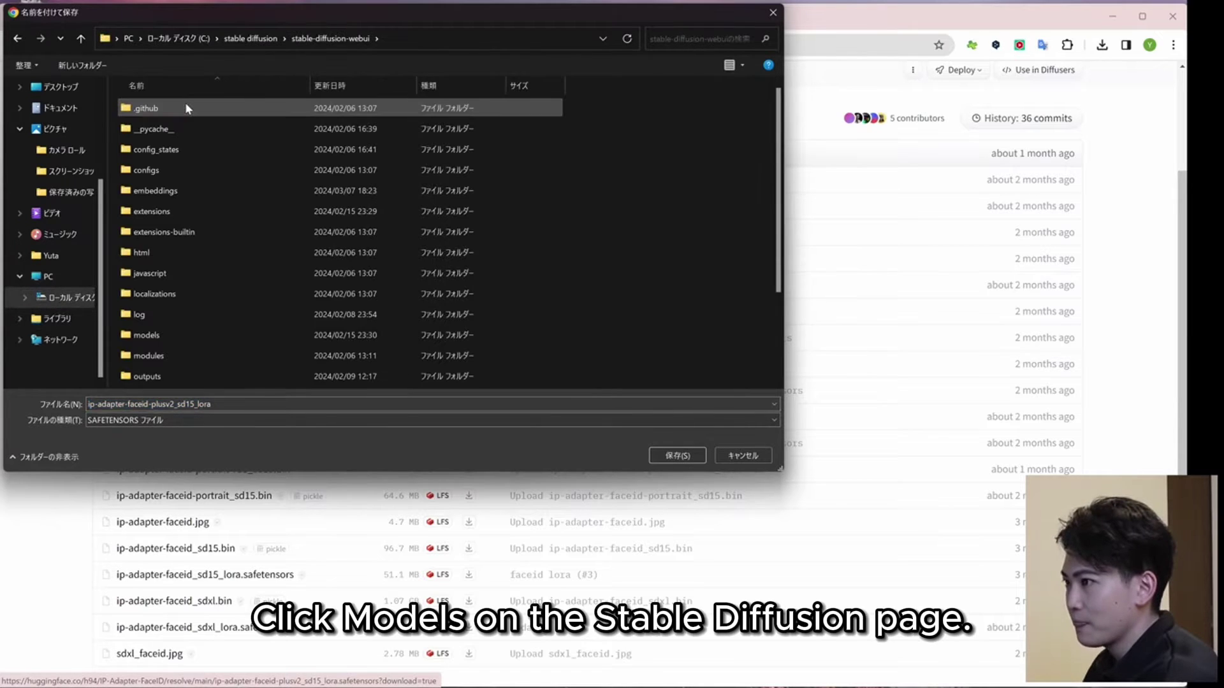
double_click(170, 338)
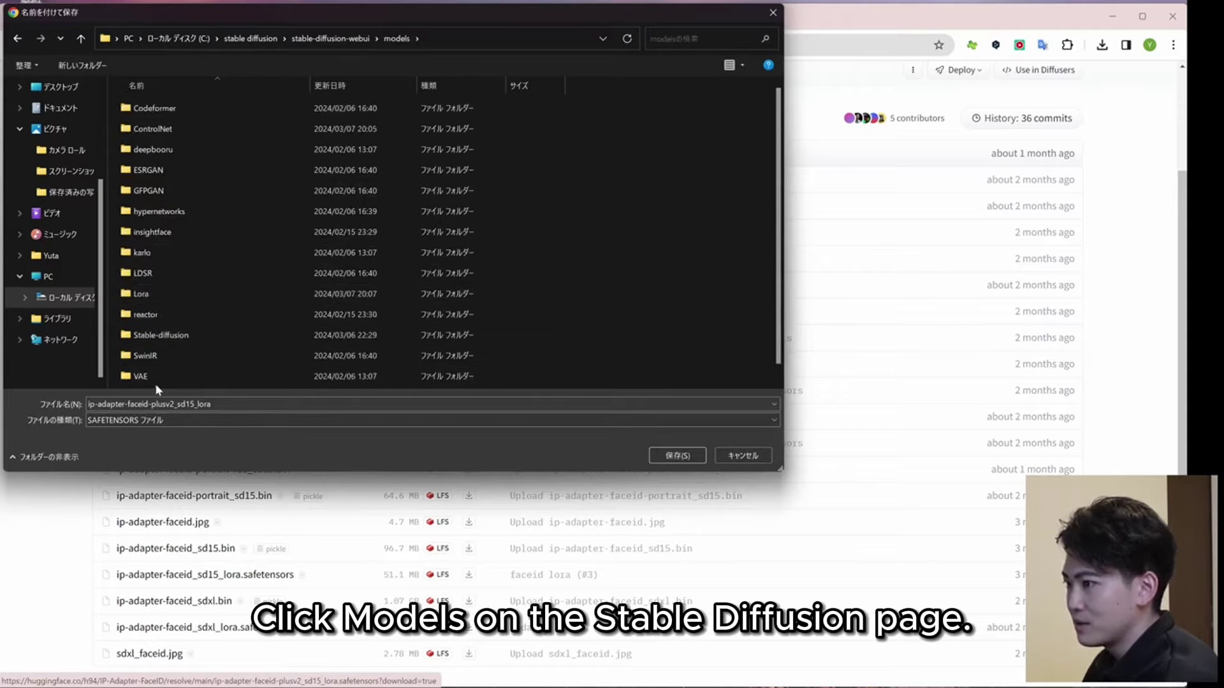
double_click(159, 293)
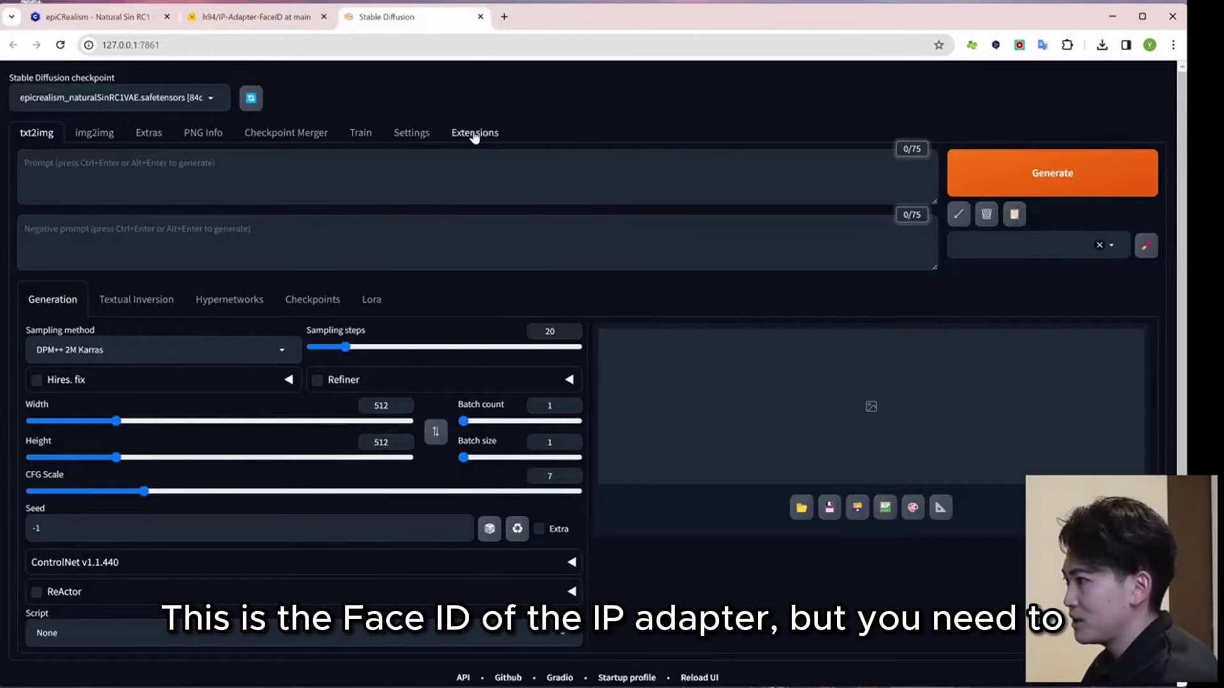
Look through Install from URL and the loaded Available catalogue, then view the Installed extensions list.
left_click(474, 134)
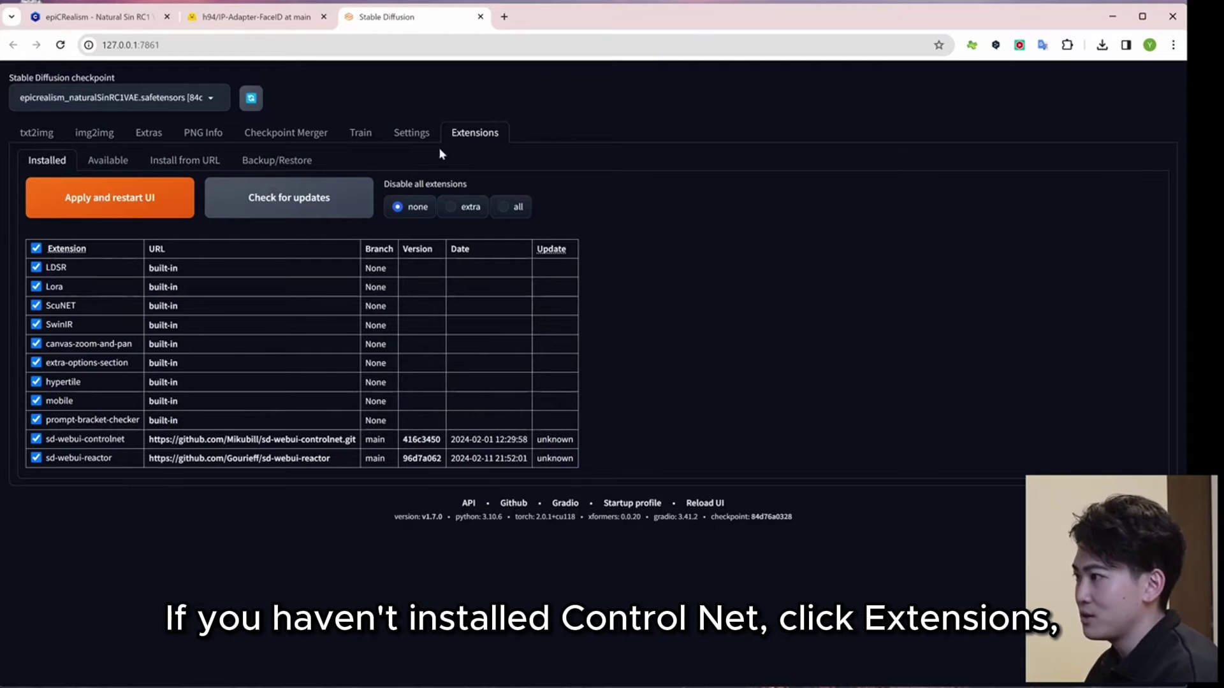
left_click(164, 167)
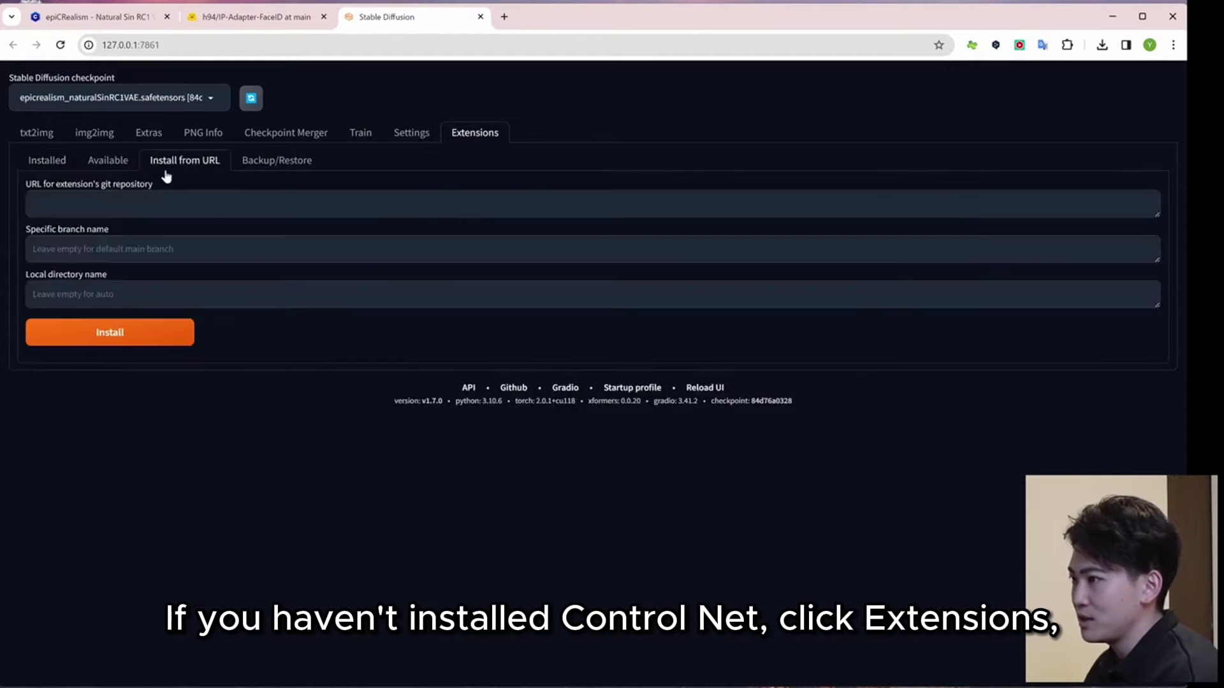
left_click(93, 165)
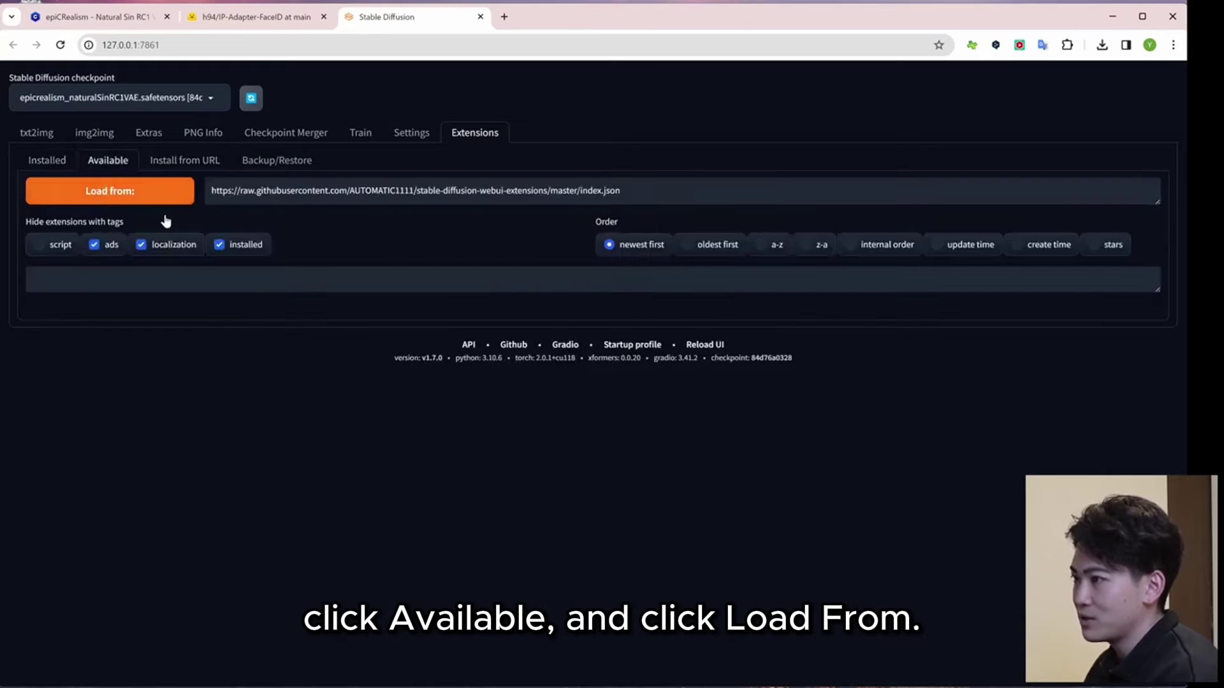
left_click(112, 195)
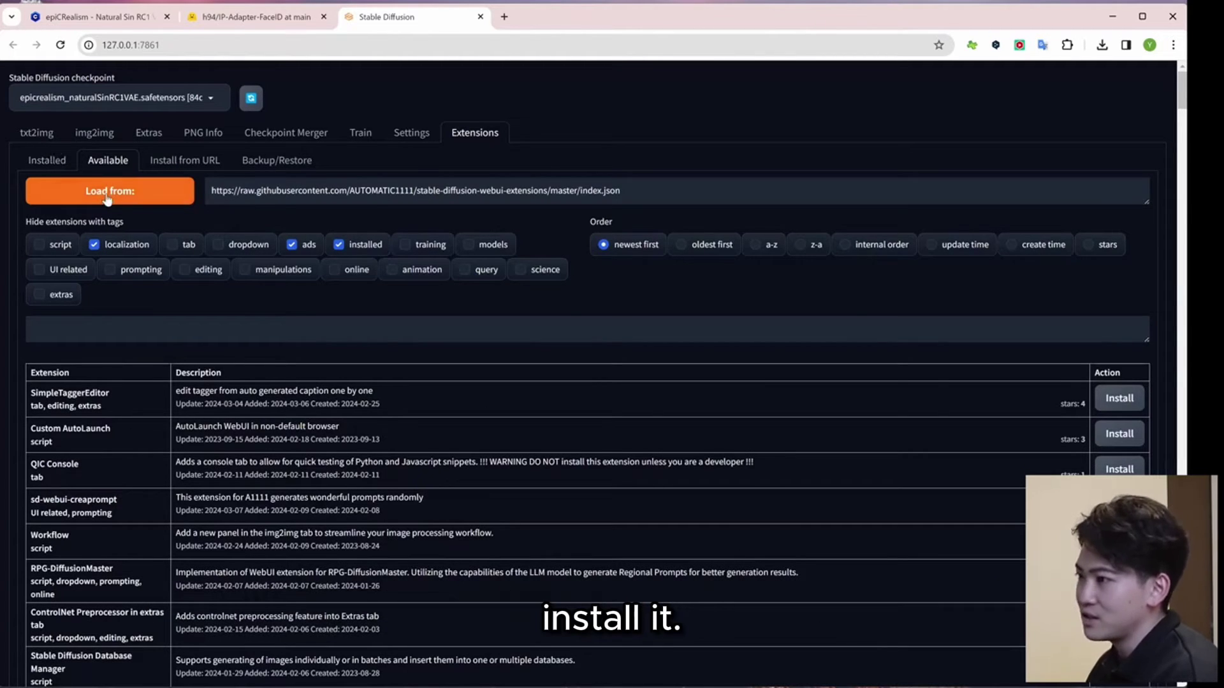
left_click(58, 167)
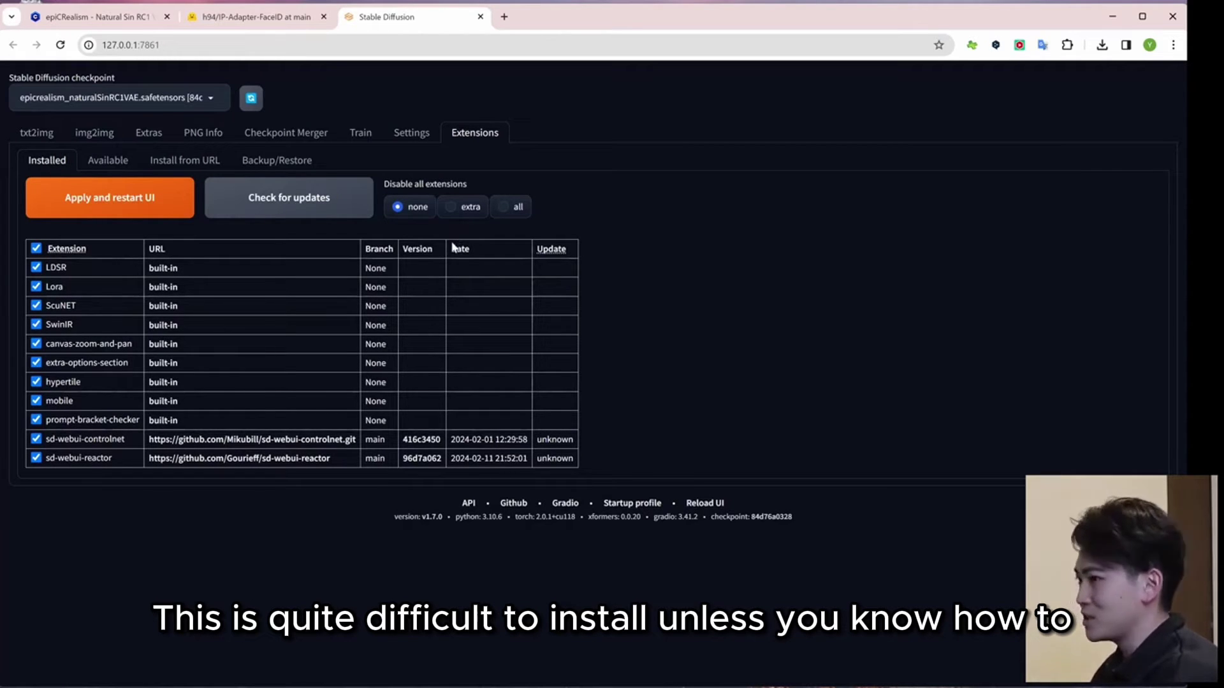
Paste the sd-webui-reactor GitHub URL into Install from URL, then return to txt2img.
double_click(53, 458)
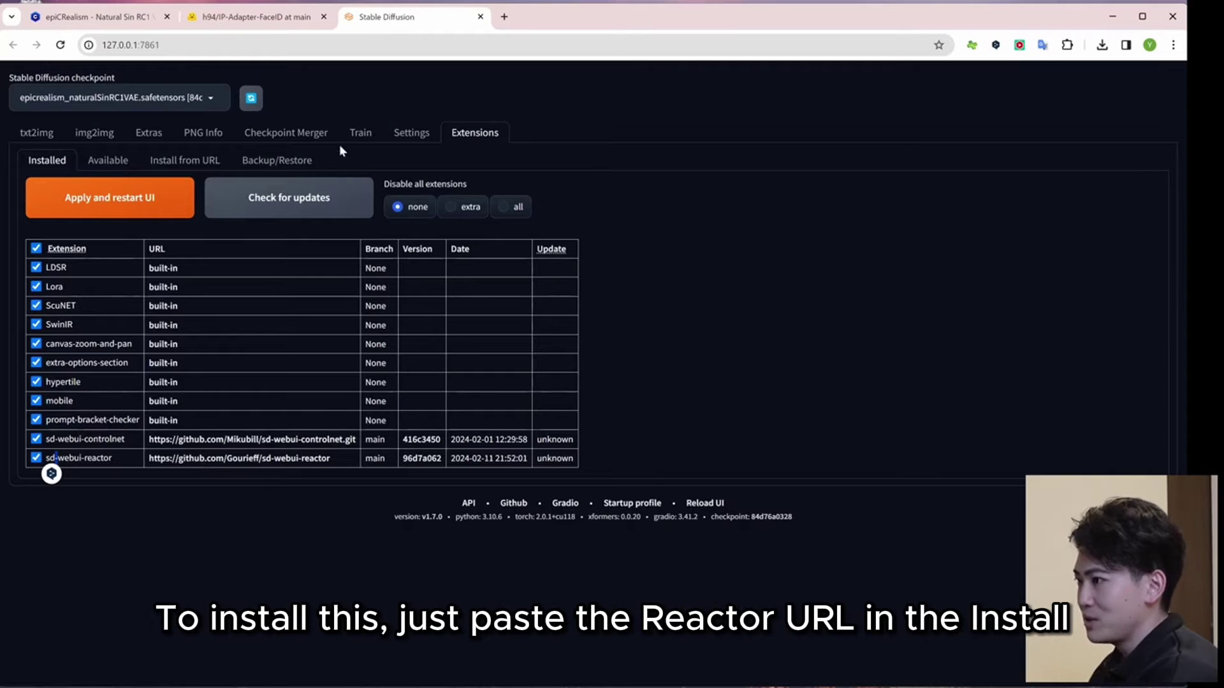
left_click(183, 160)
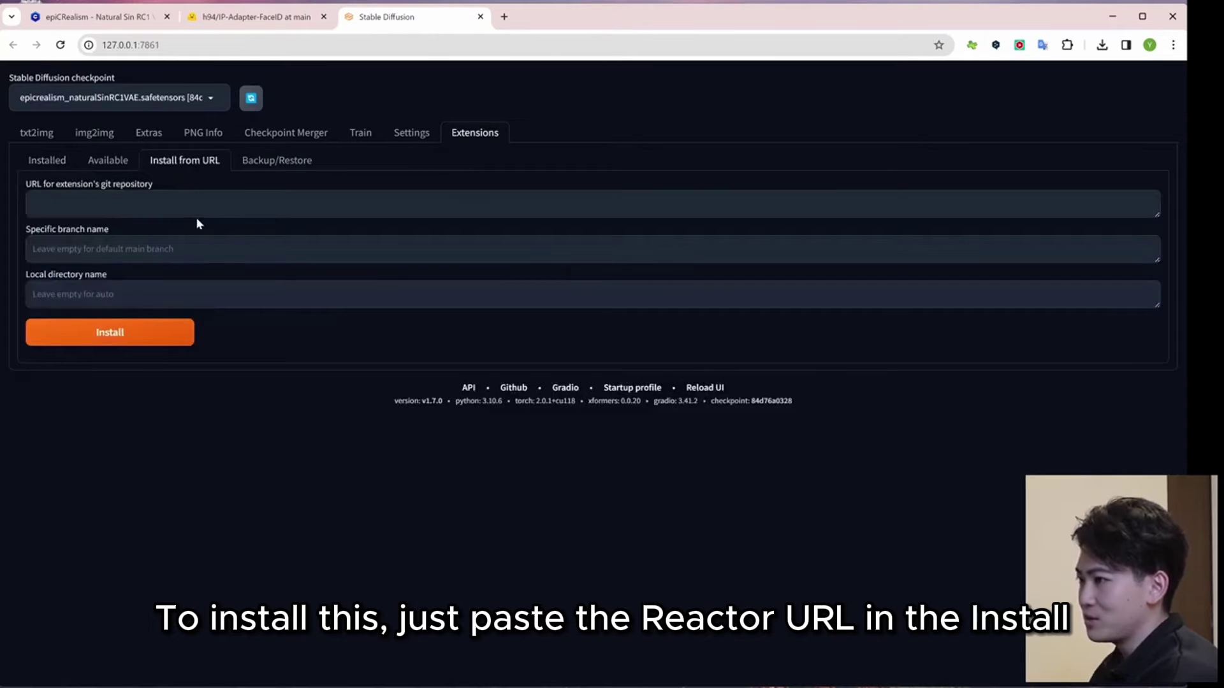
left_click(194, 207)
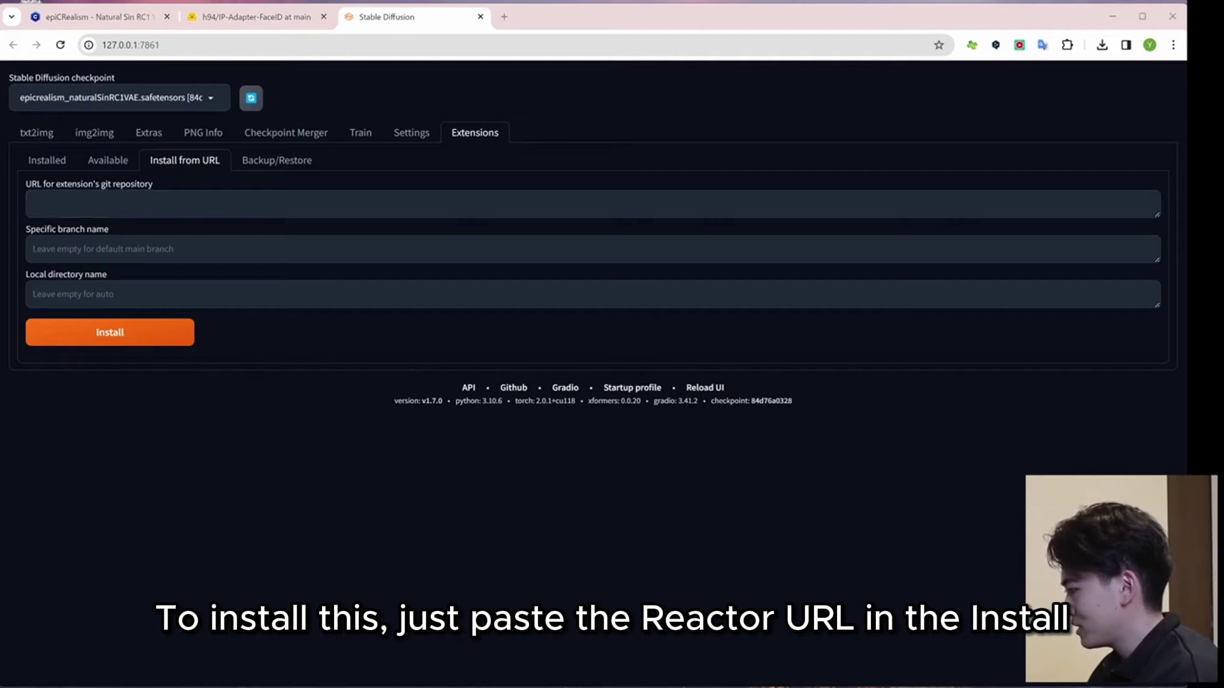
left_click(108, 194)
type("https://github.com/Gourieff/sd-webui-reactor")
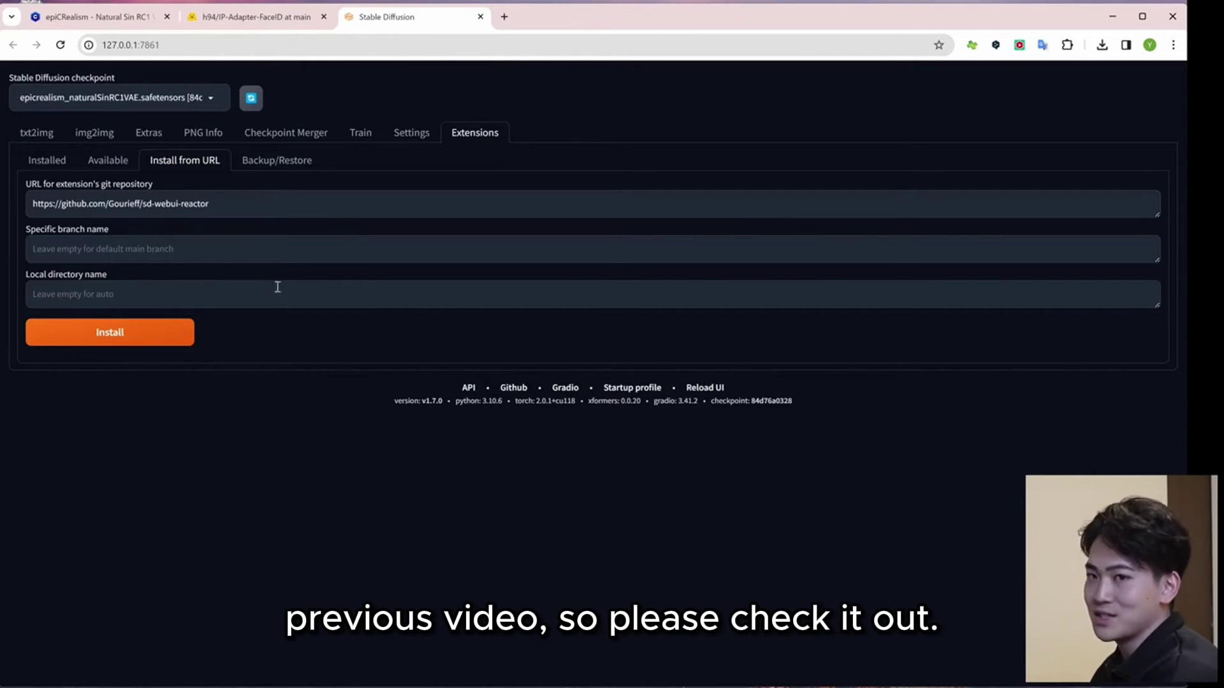
left_click(37, 133)
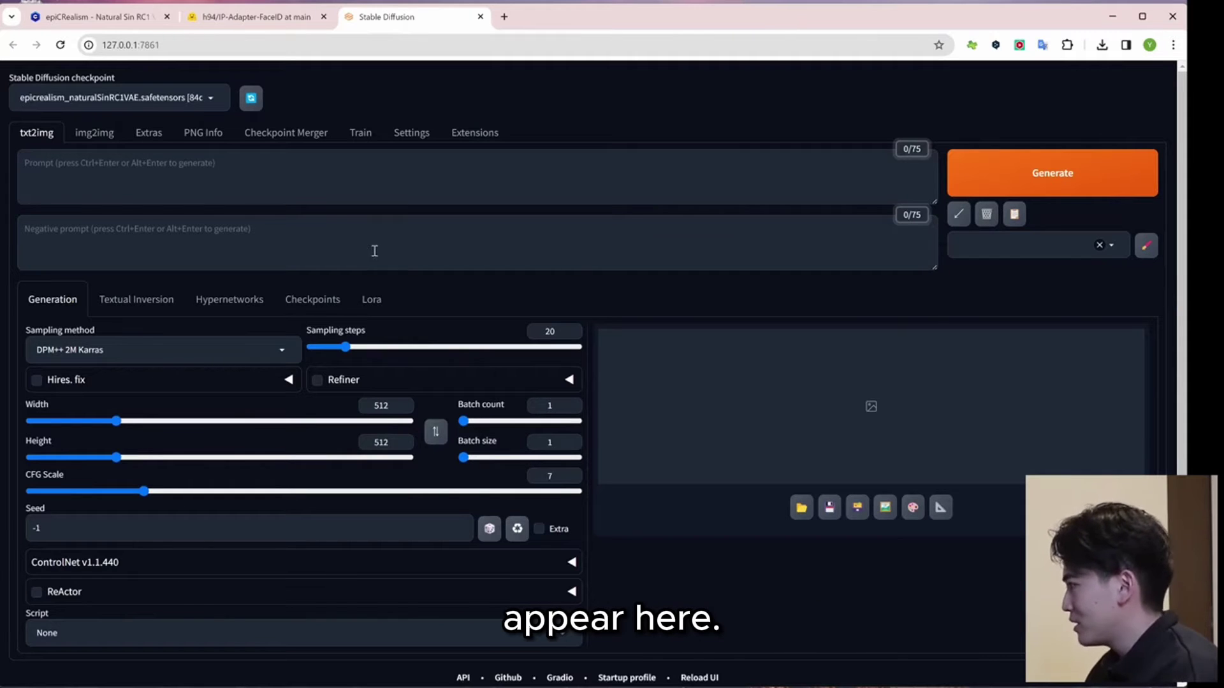
Paste the gym prompt and negative prompt, remove the LoRA tag, and generate a 512x512 image.
left_click(218, 167)
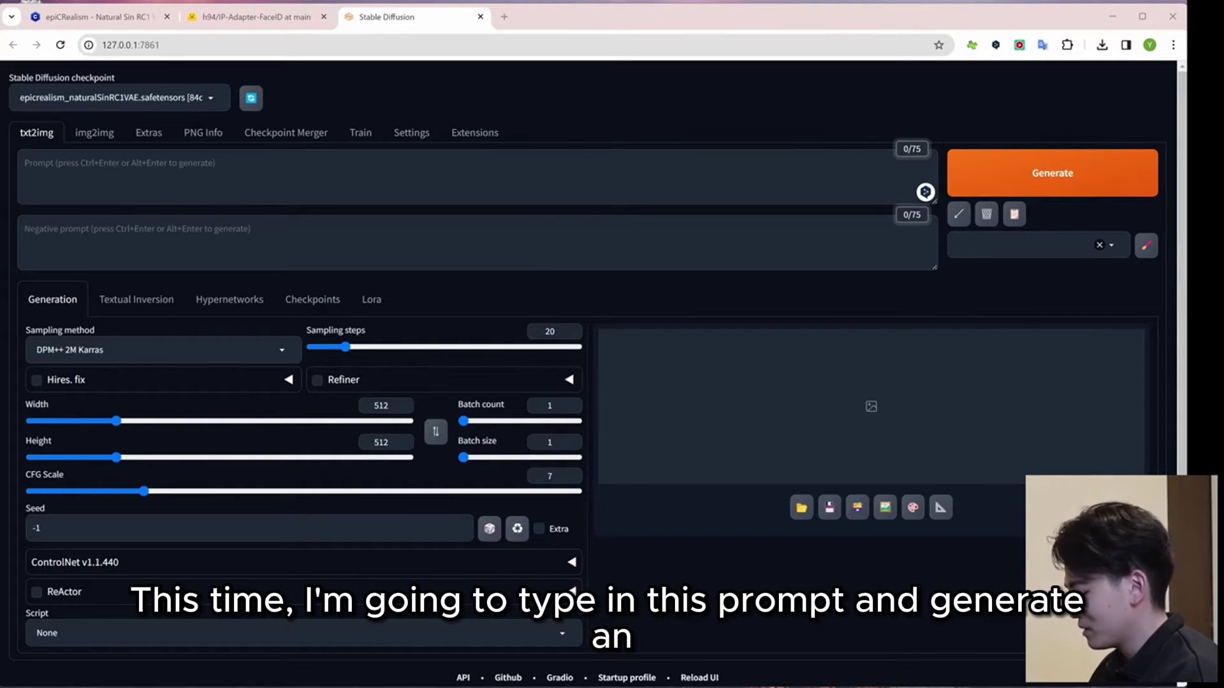
type("best quality,masterpiece,ultra high res,(photo realistic:1.4),1girl, beautiful face, japanese, in the gym, wearing Jersey,  half body, <lora:ip-adapter-faceid-plusv2_sd15_lora:0.7>")
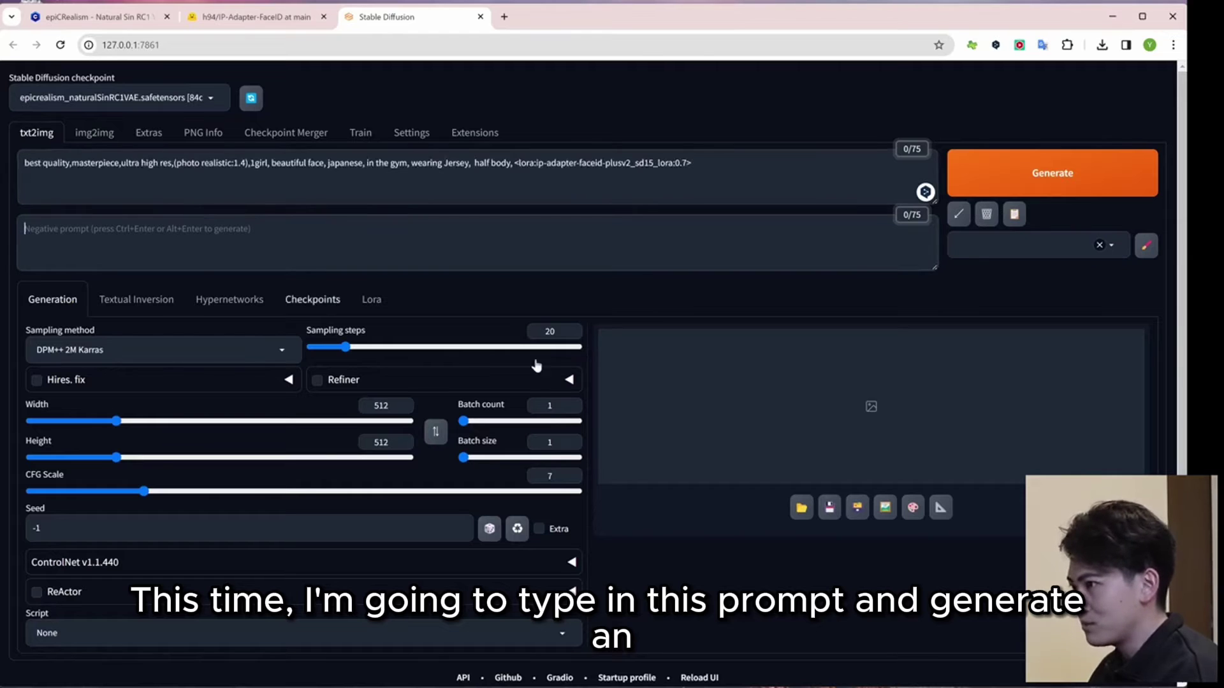
left_click(192, 223)
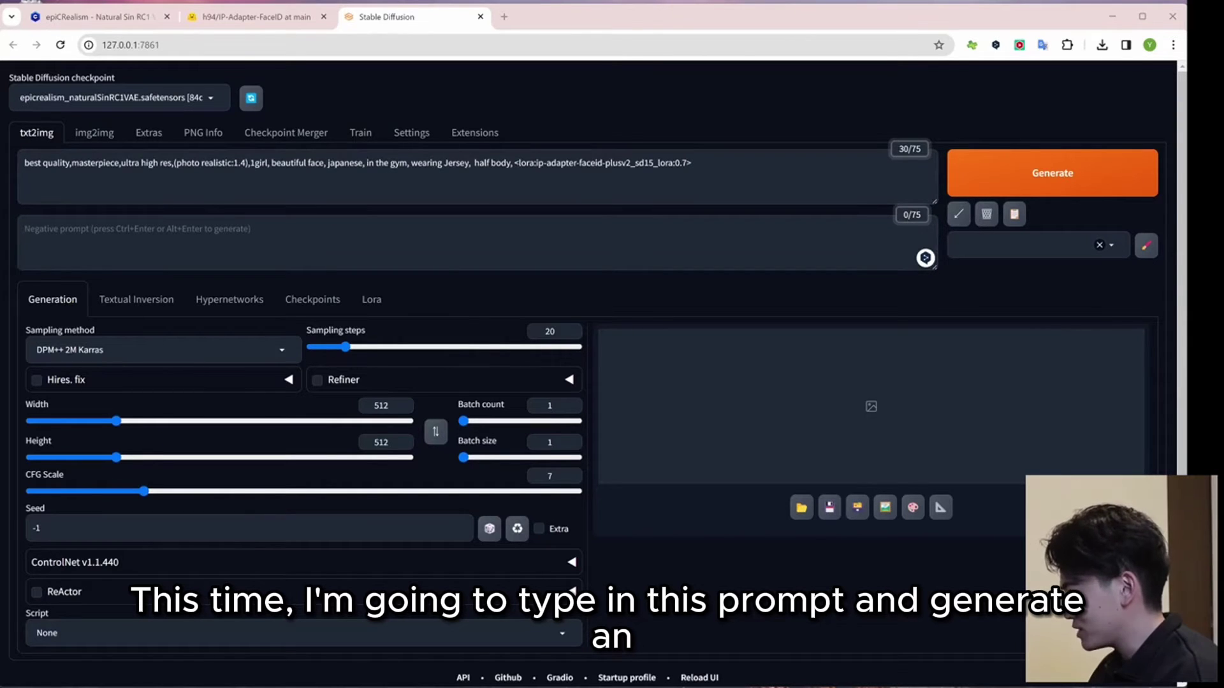
type("worst quality, low quality, grainy, out of focus, blurry, bokeh, lowres, ugly, error, watermarks, brand names, text, signature, nsfw, explicit content, gore, anime, 3D, EasyNegativeV2")
left_click_drag(515, 163, 739, 171)
key("BackSpace")
key("BackSpace")
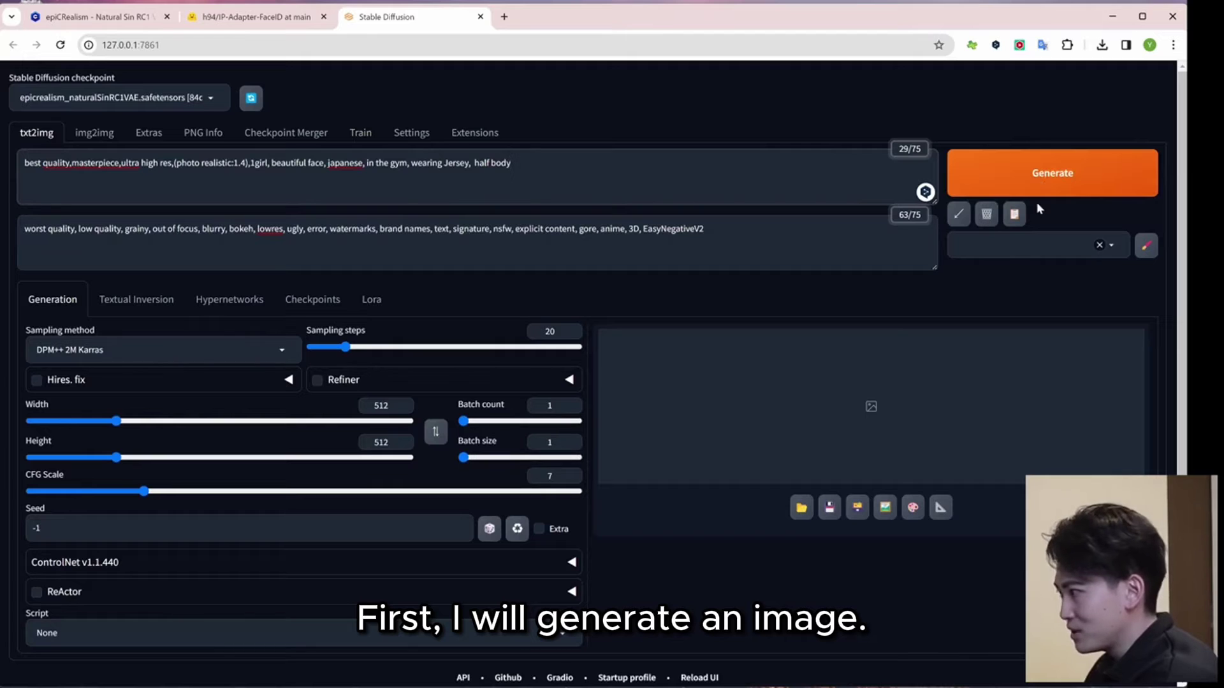
left_click(1043, 180)
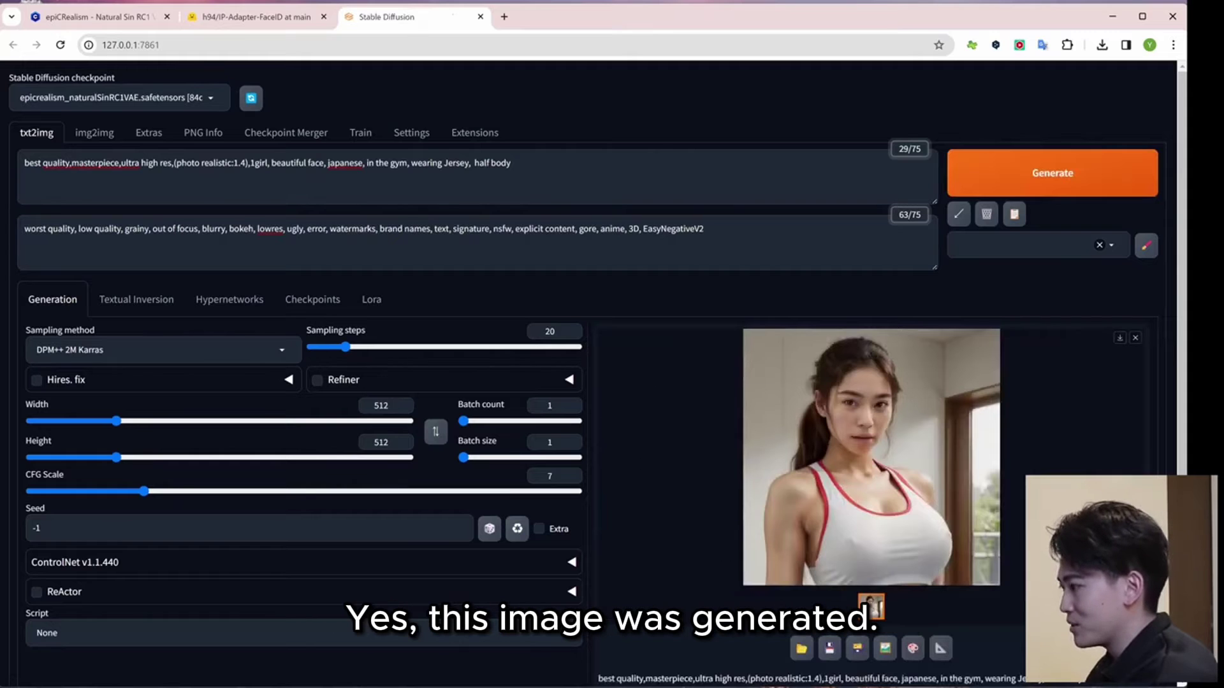
scroll(25, 516, "down", 1)
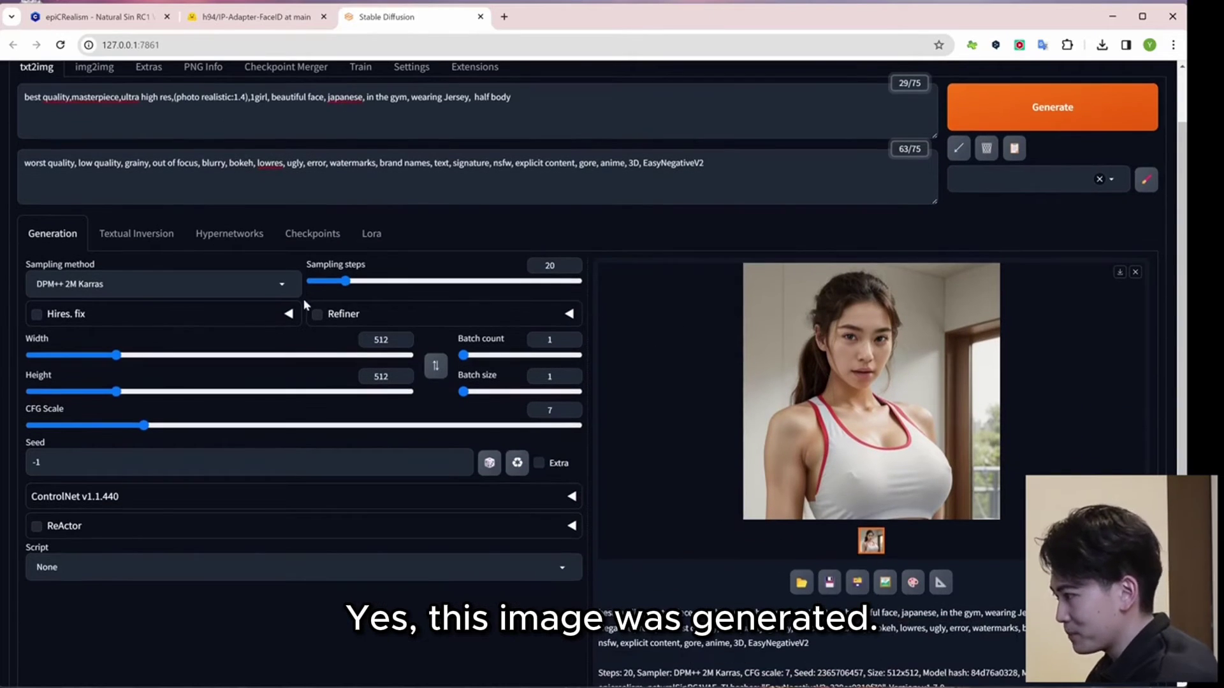
Enable the first ControlNet unit with Pixel Perfect and IP-Adapter as the control type.
left_click(95, 496)
scroll(223, 412, "down", 2)
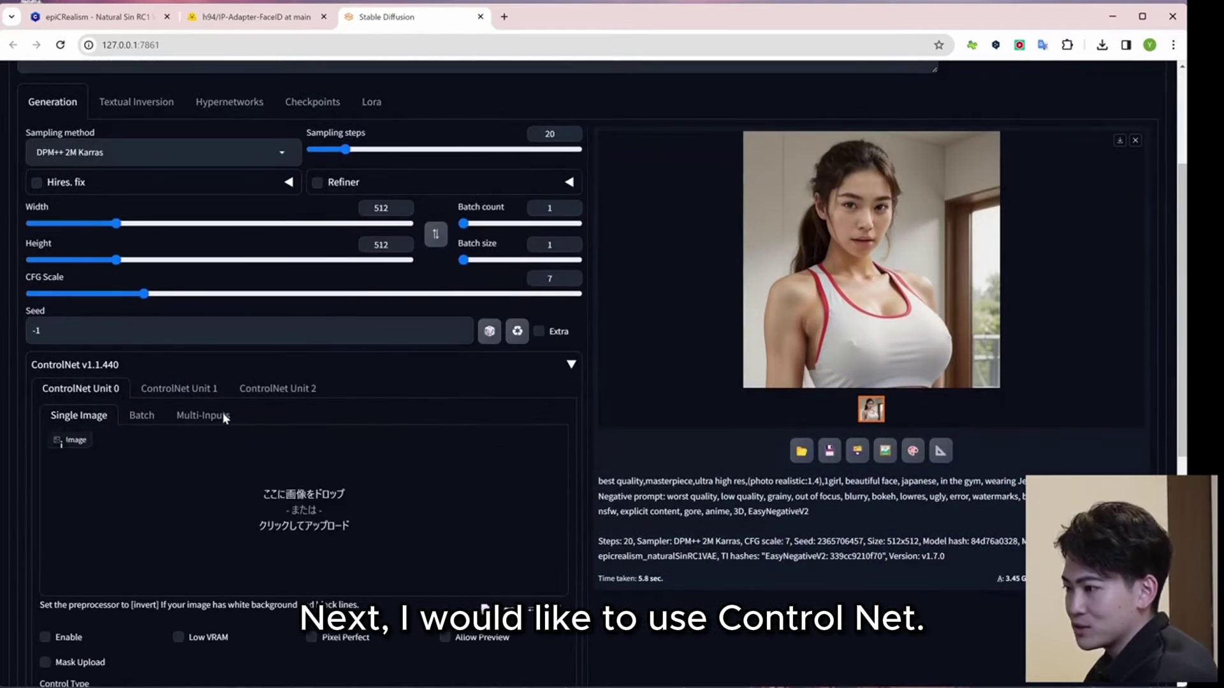
scroll(217, 424, "down", 2)
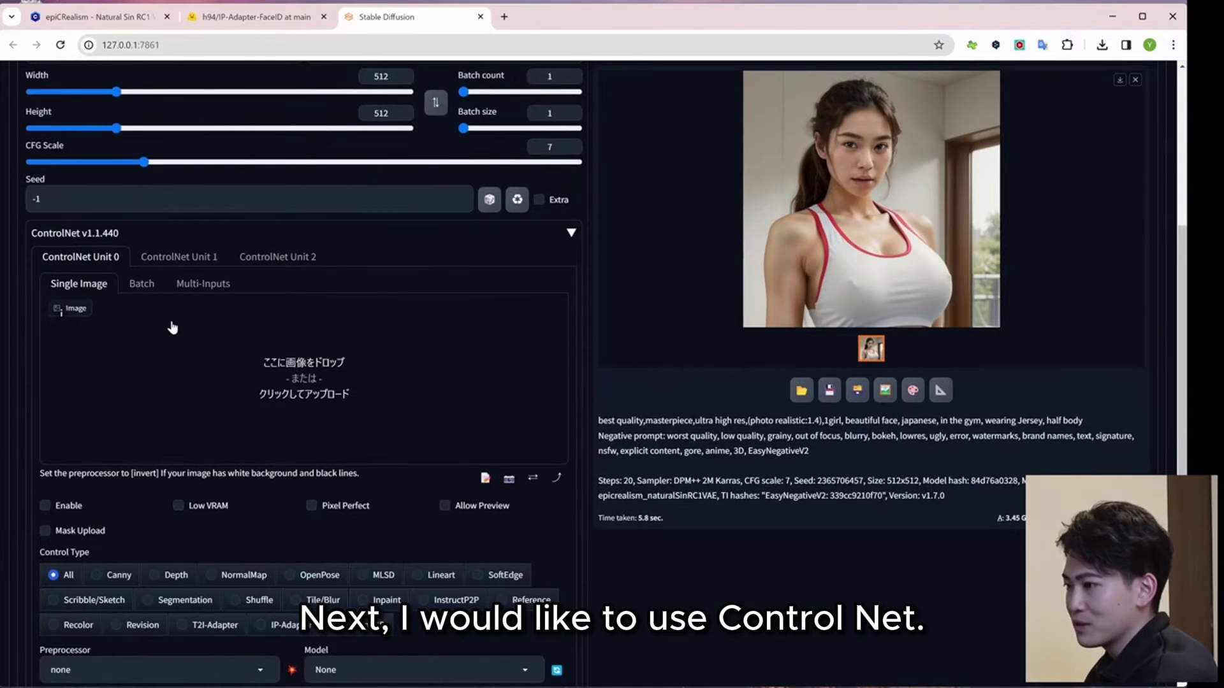
scroll(172, 327, "down", 1)
left_click(56, 445)
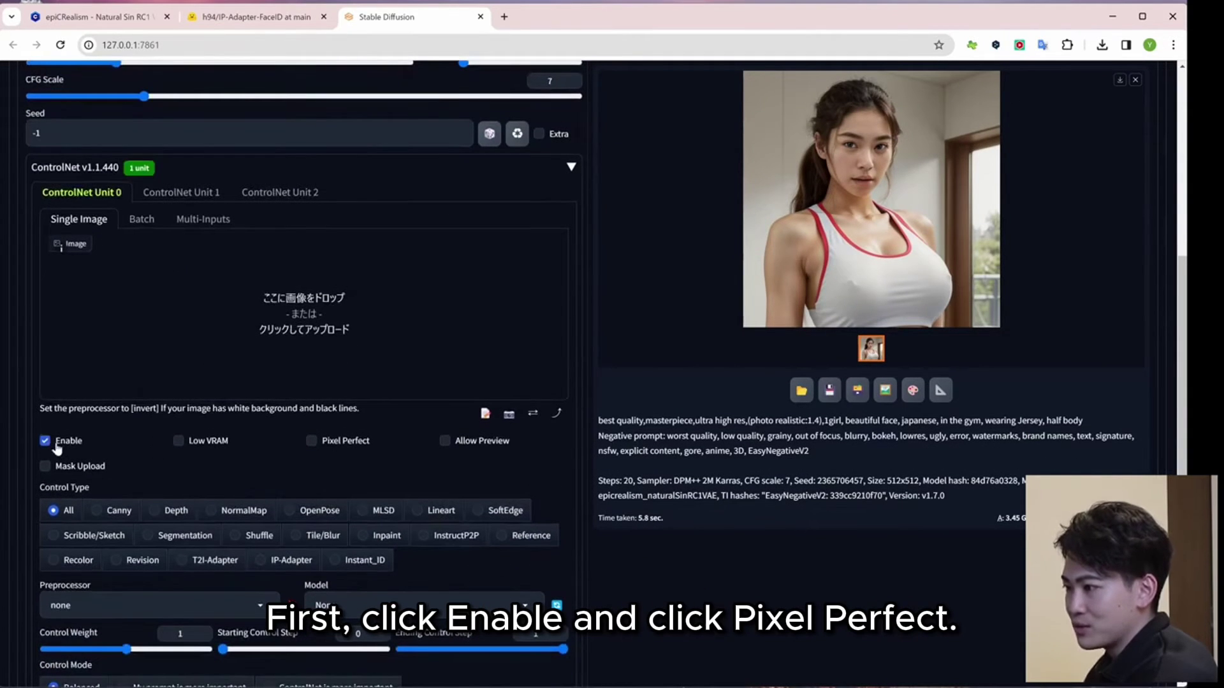
left_click(351, 447)
scroll(351, 448, "down", 1)
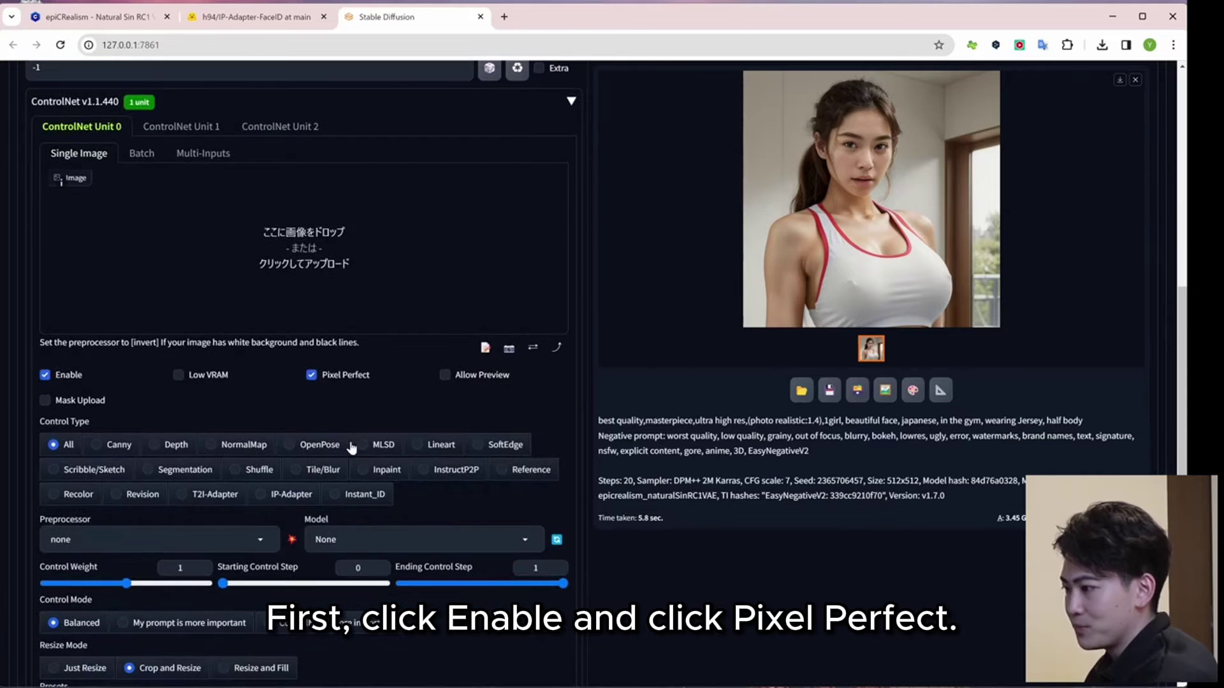
left_click(285, 495)
scroll(107, 391, "down", 2)
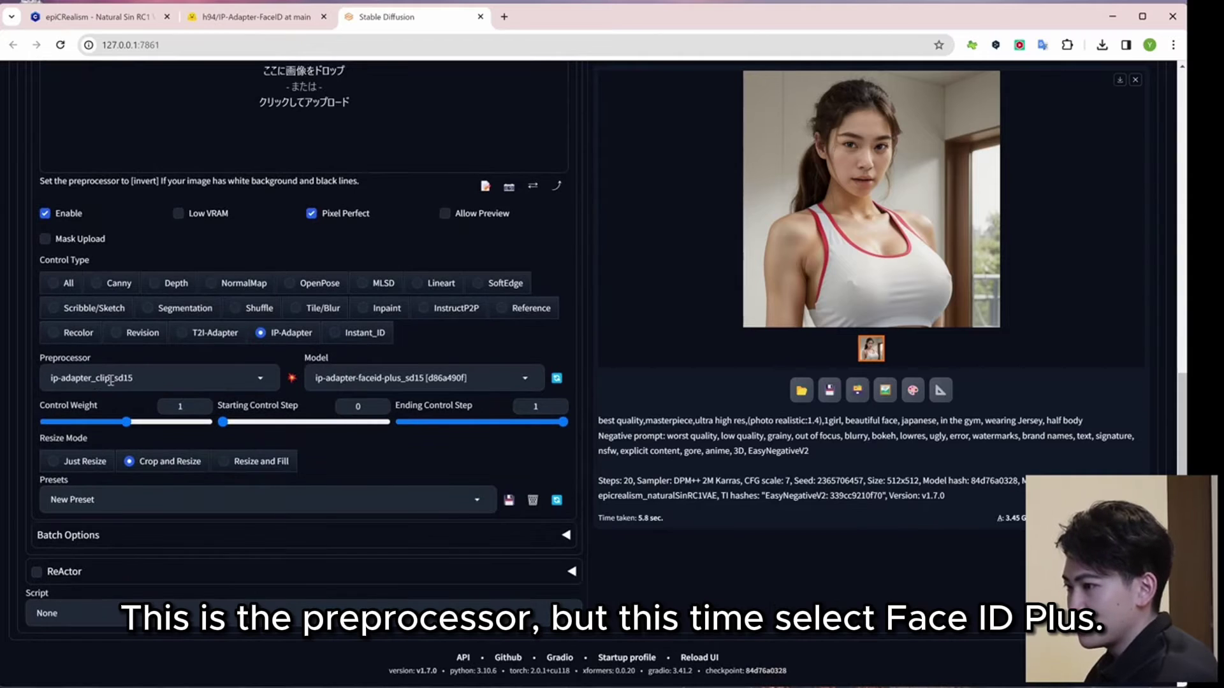
Set the preprocessor to ip-adapter_face_id_plus and the model to ip-adapter-faceid-plusv2_sd15.
left_click(111, 381)
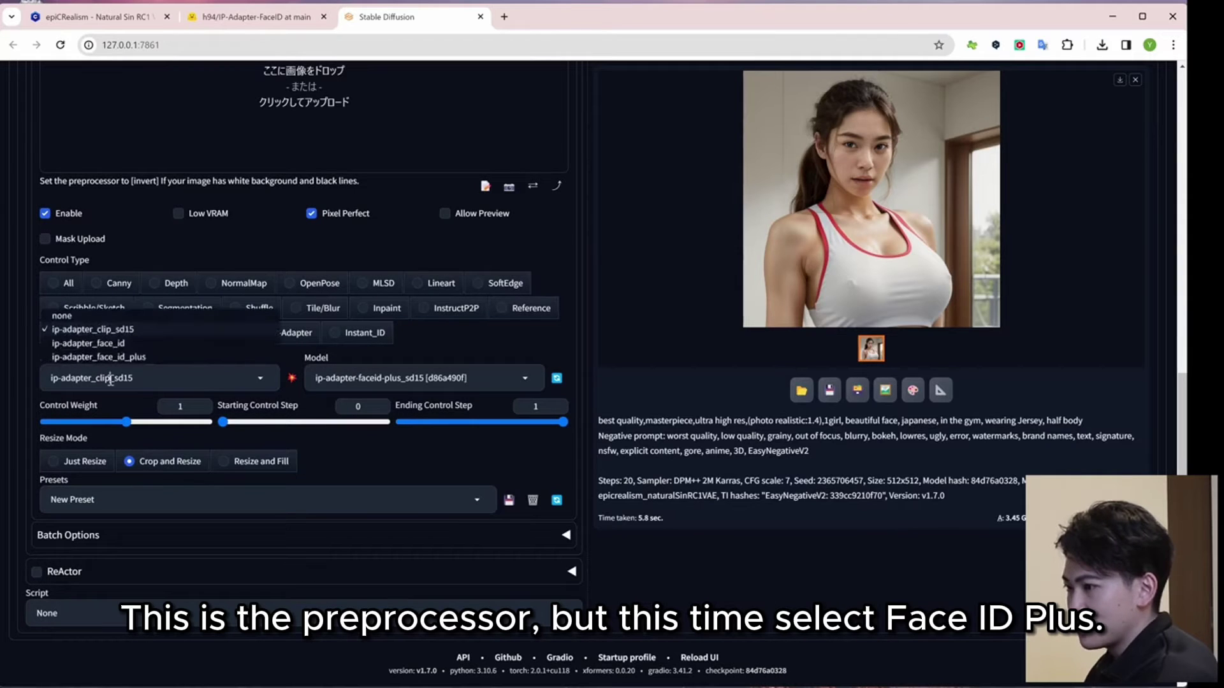
left_click(170, 356)
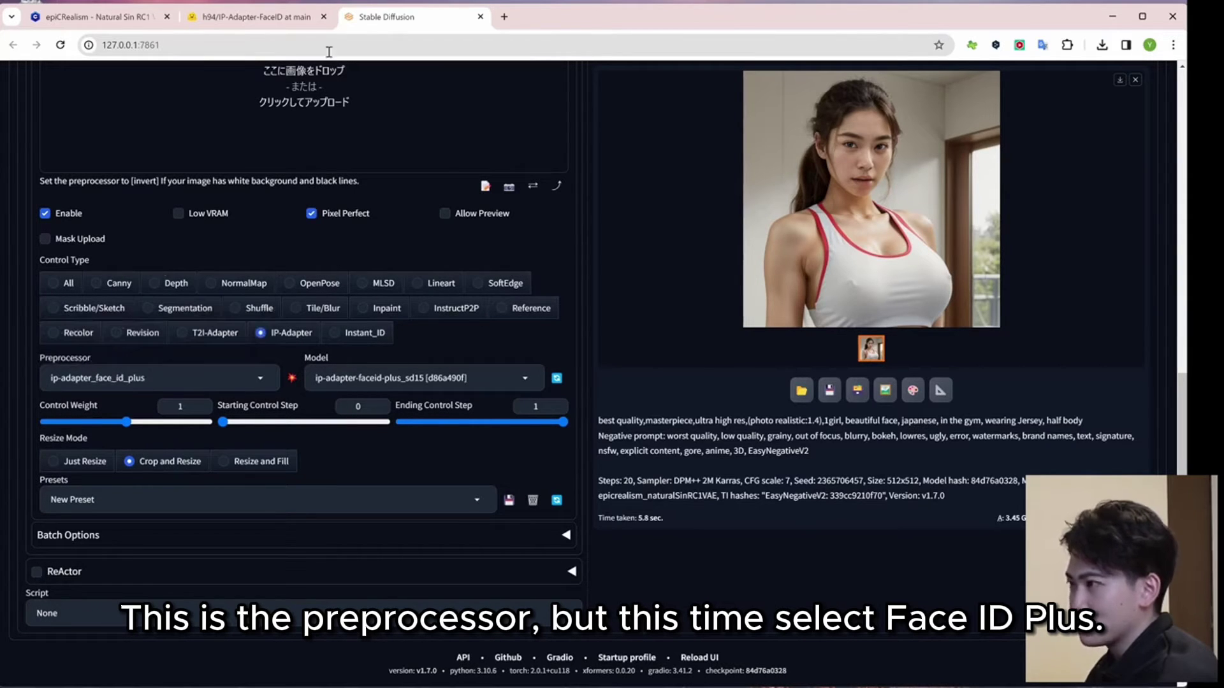
left_click(280, 18)
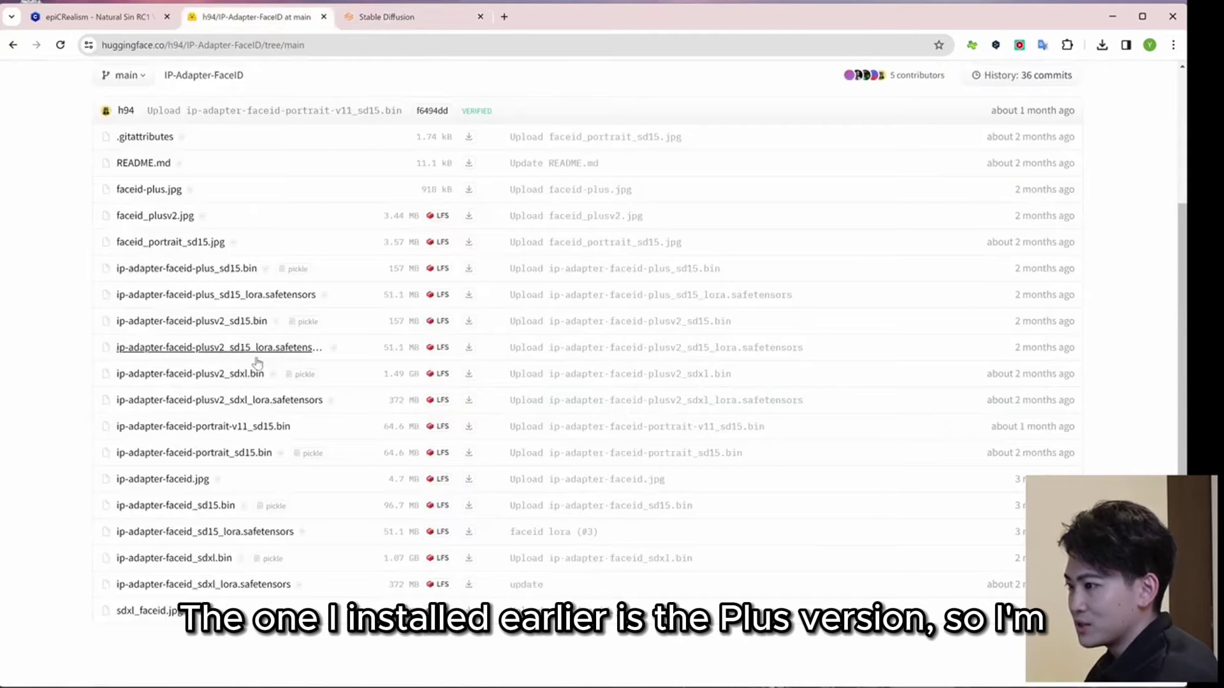
left_click(379, 17)
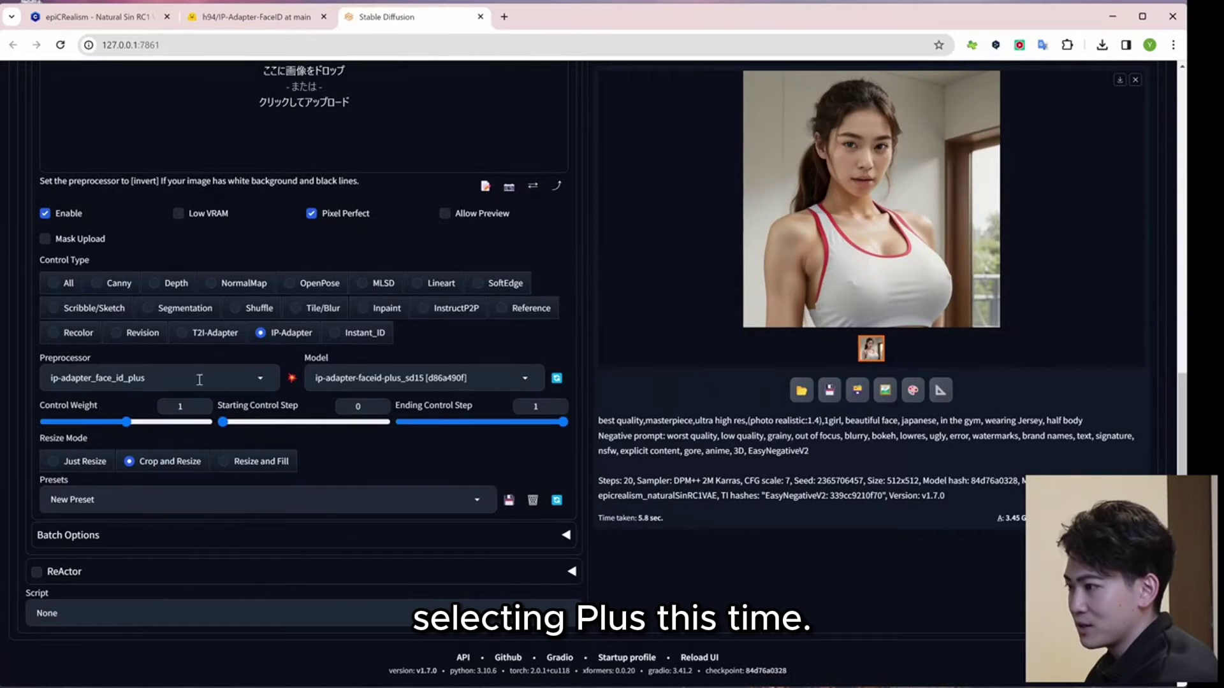
left_click(426, 379)
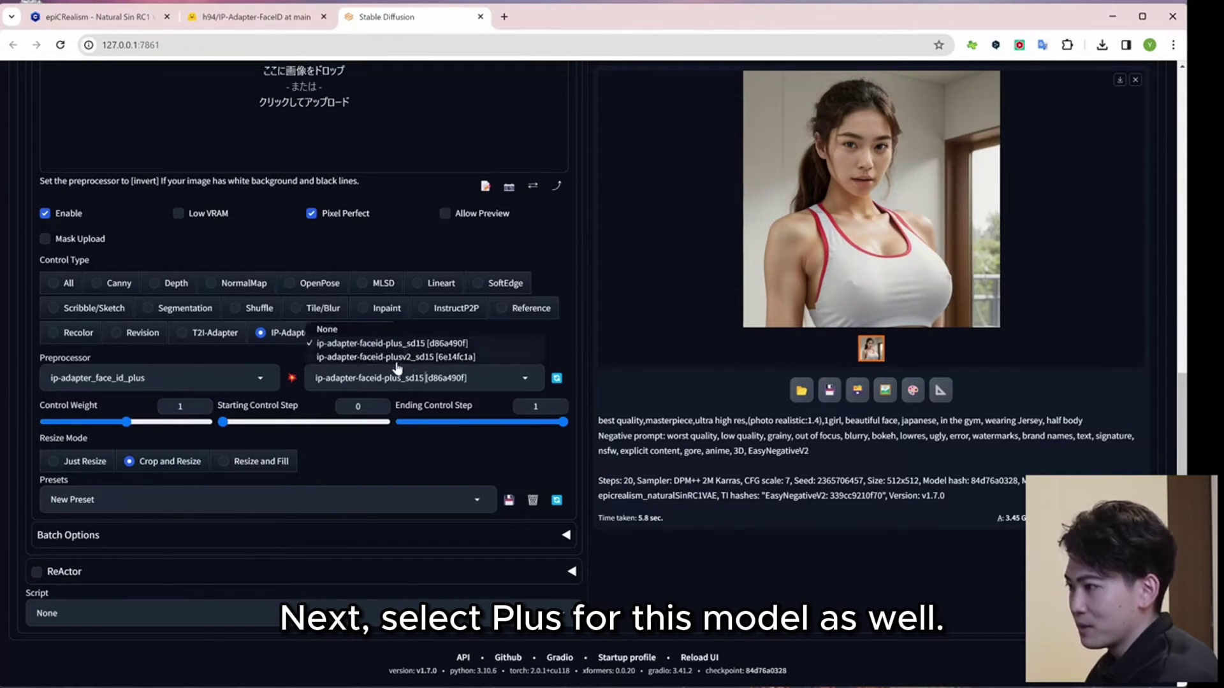
left_click(396, 359)
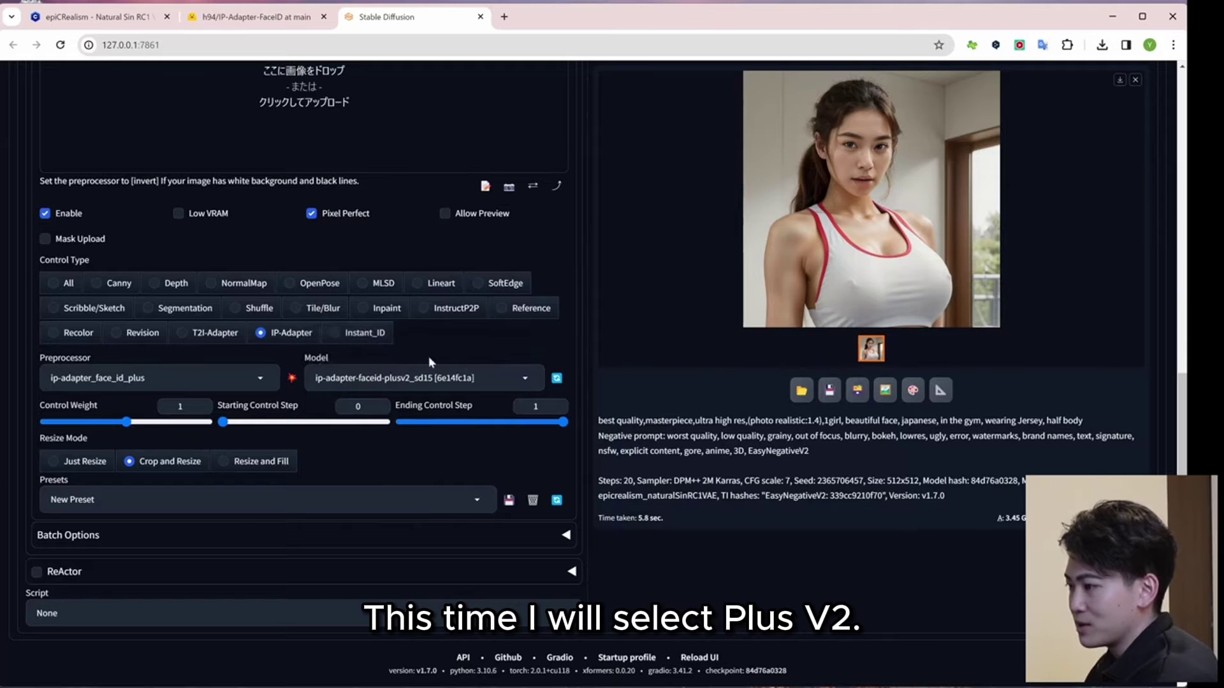
scroll(342, 446, "up", 1)
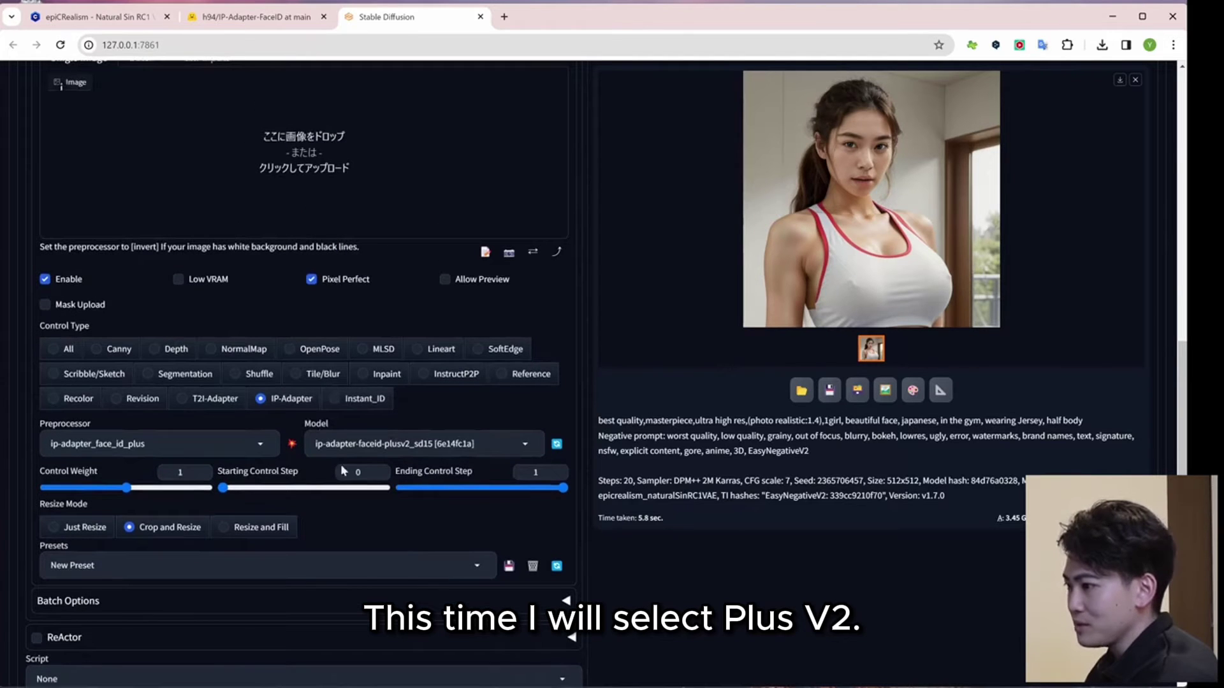
left_click(142, 440)
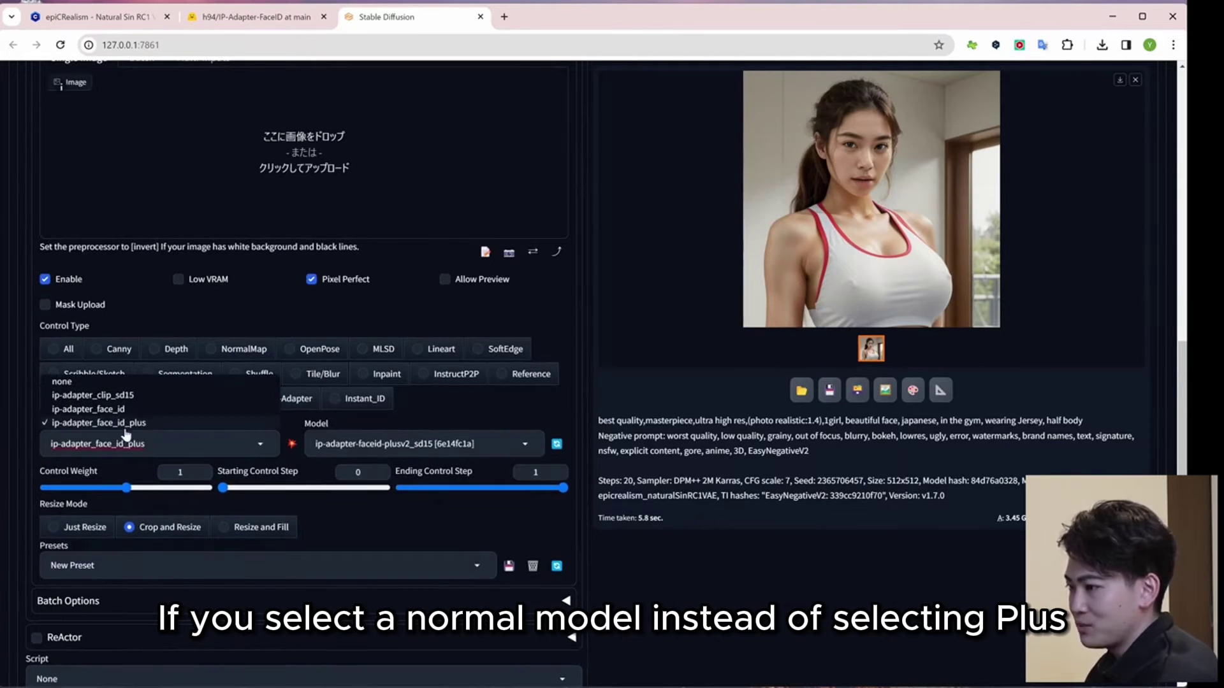
left_click(455, 443)
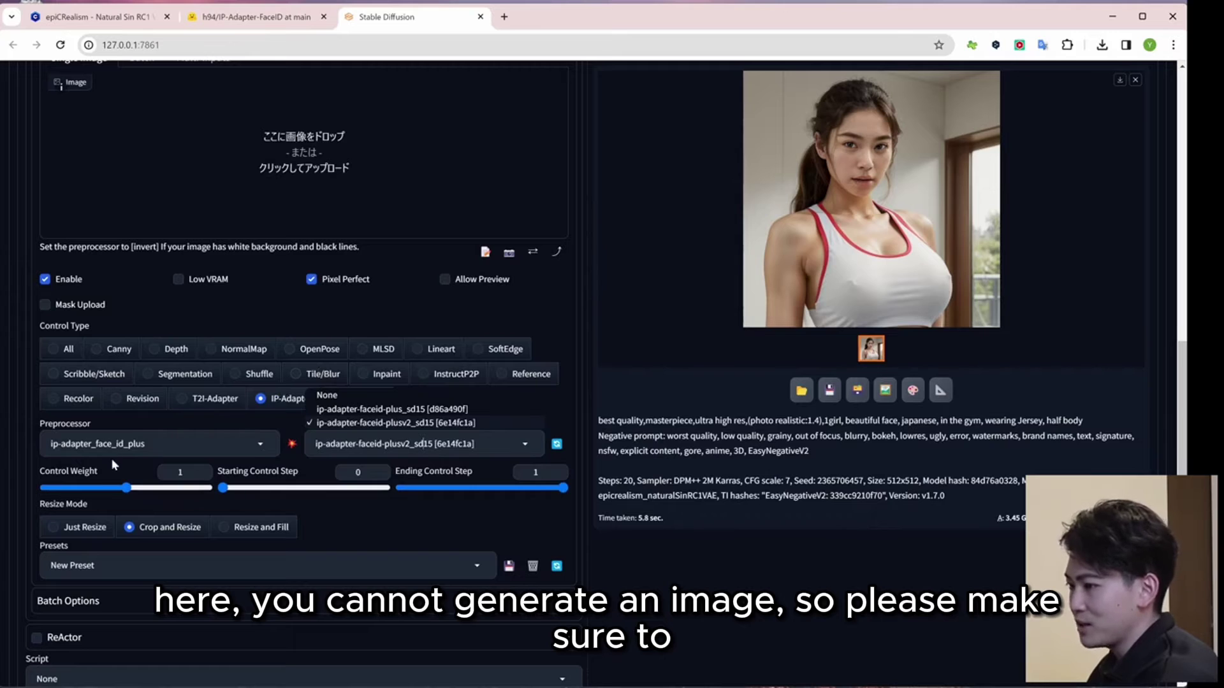
left_click(36, 432)
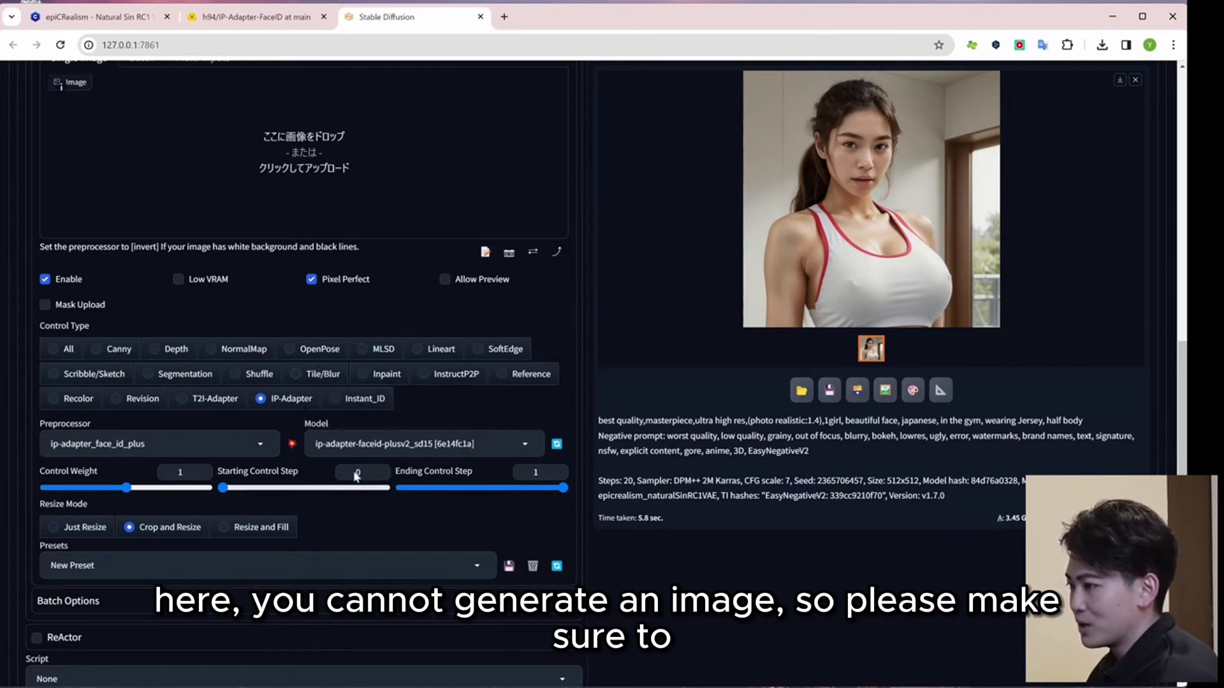
Switch the unit to Multi-Inputs and upload the five face reference photos from Downloads.
scroll(289, 413, "down", 1)
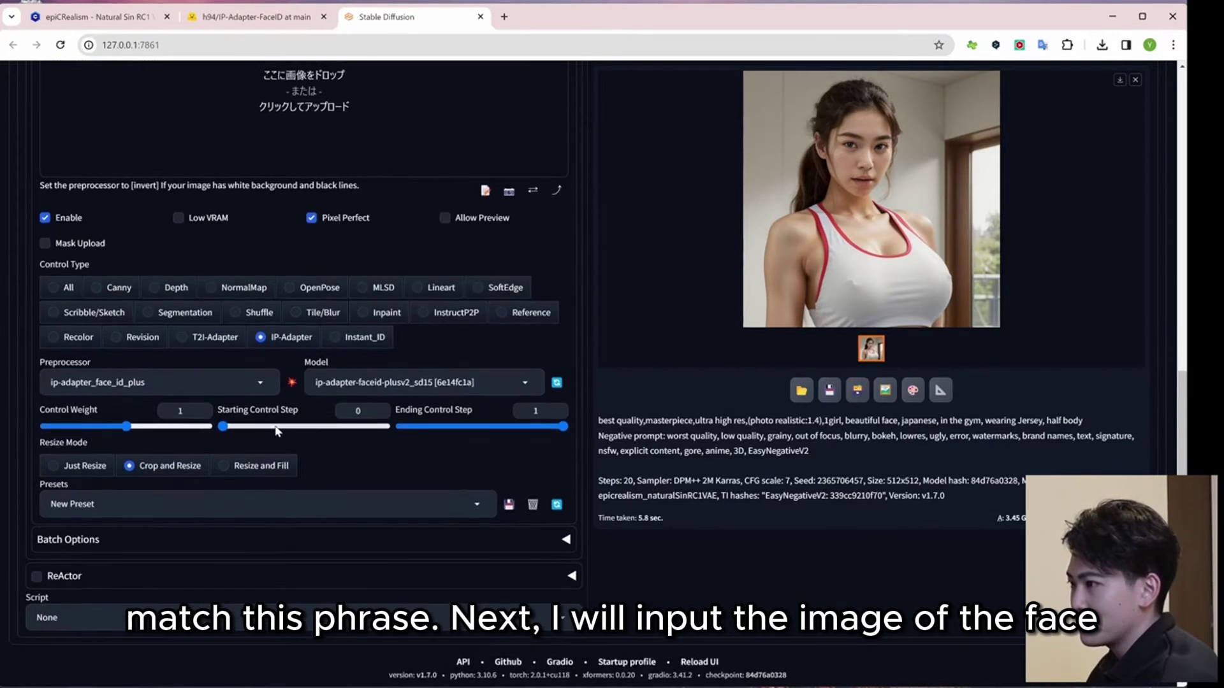
scroll(289, 414, "up", 4)
left_click(199, 257)
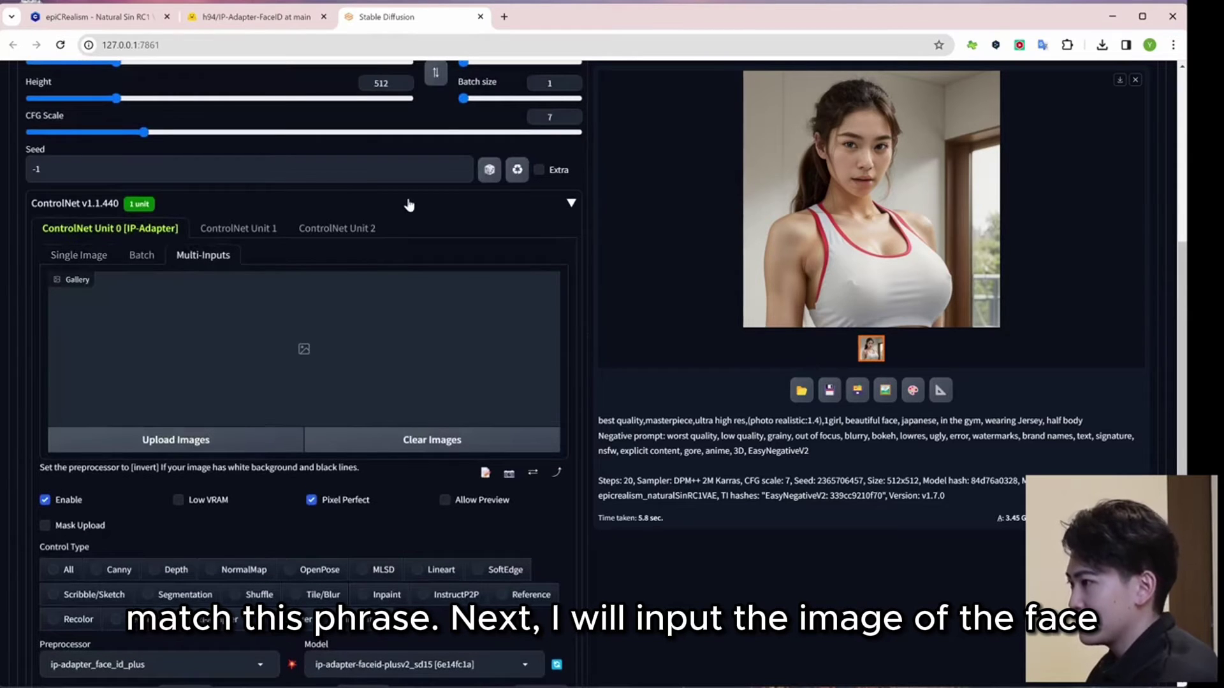
left_click(215, 445)
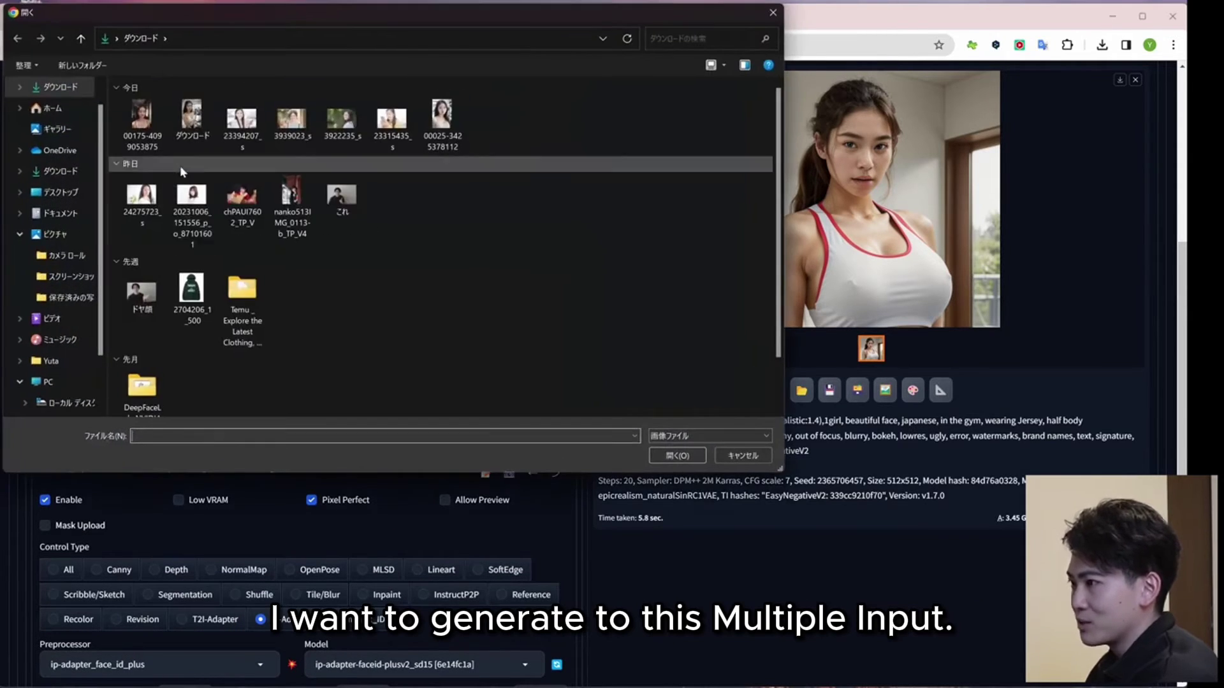
left_click(243, 121)
left_click(292, 121, "ctrl")
left_click(341, 121, "ctrl")
left_click(391, 121, "ctrl")
left_click(141, 194, "ctrl")
key("Return")
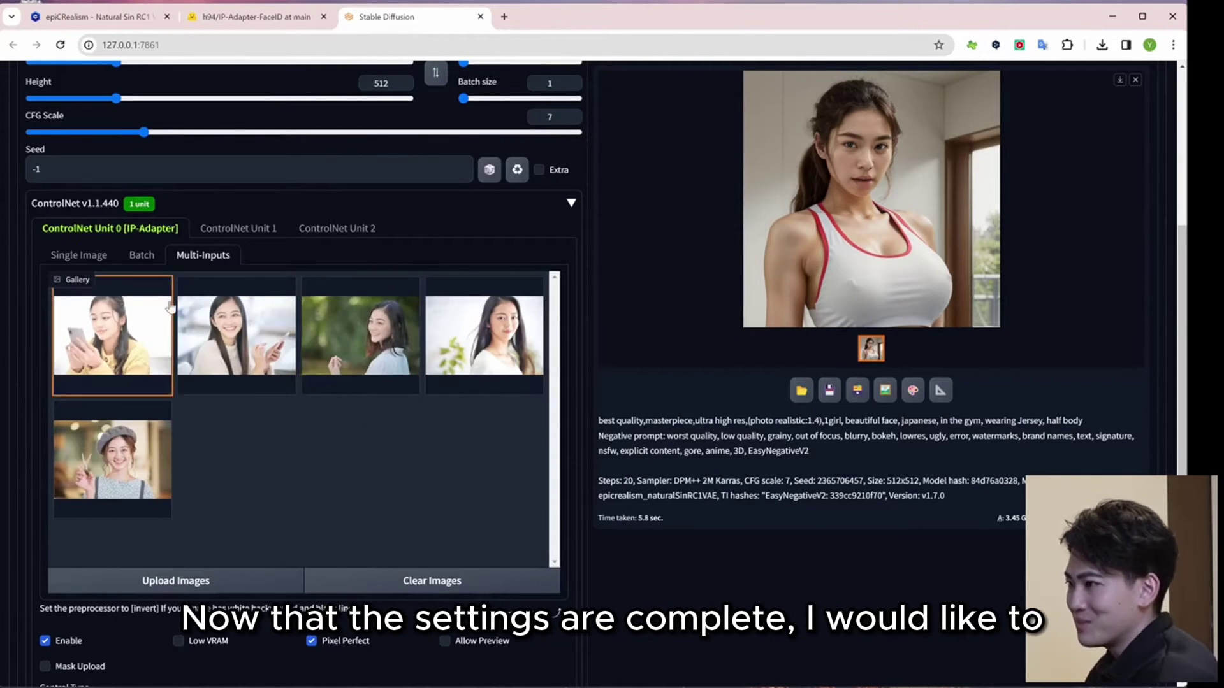
scroll(724, 281, "up", 6)
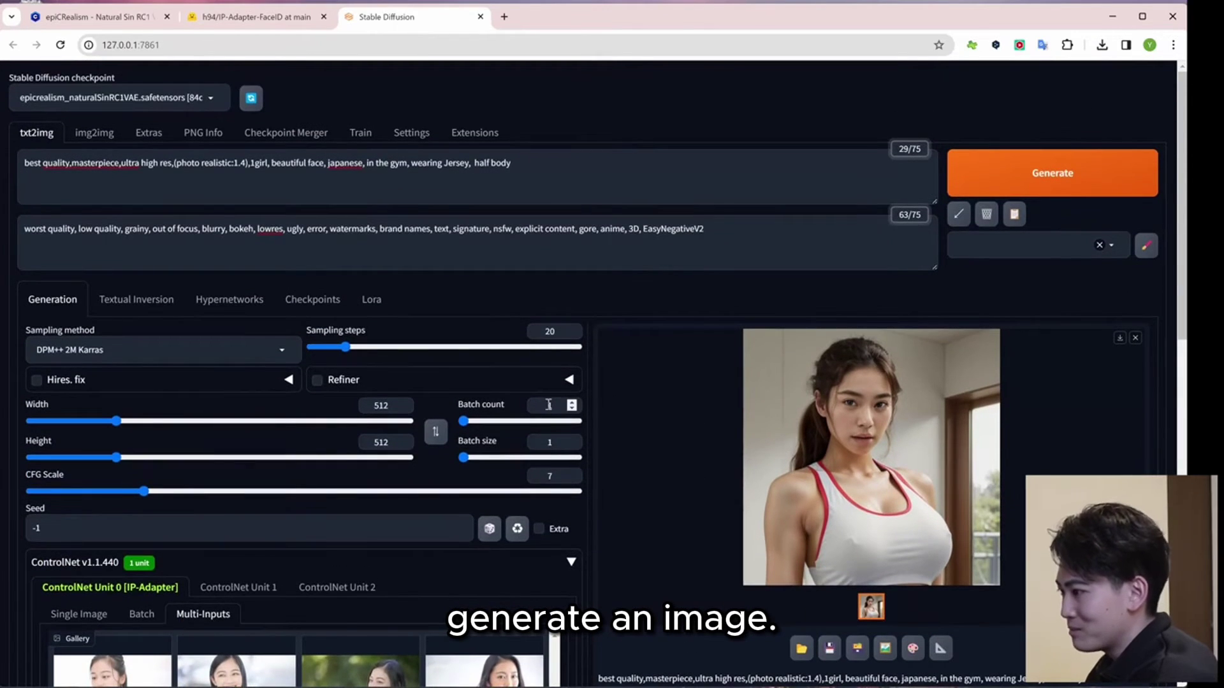
left_click_drag(465, 419, 469, 428)
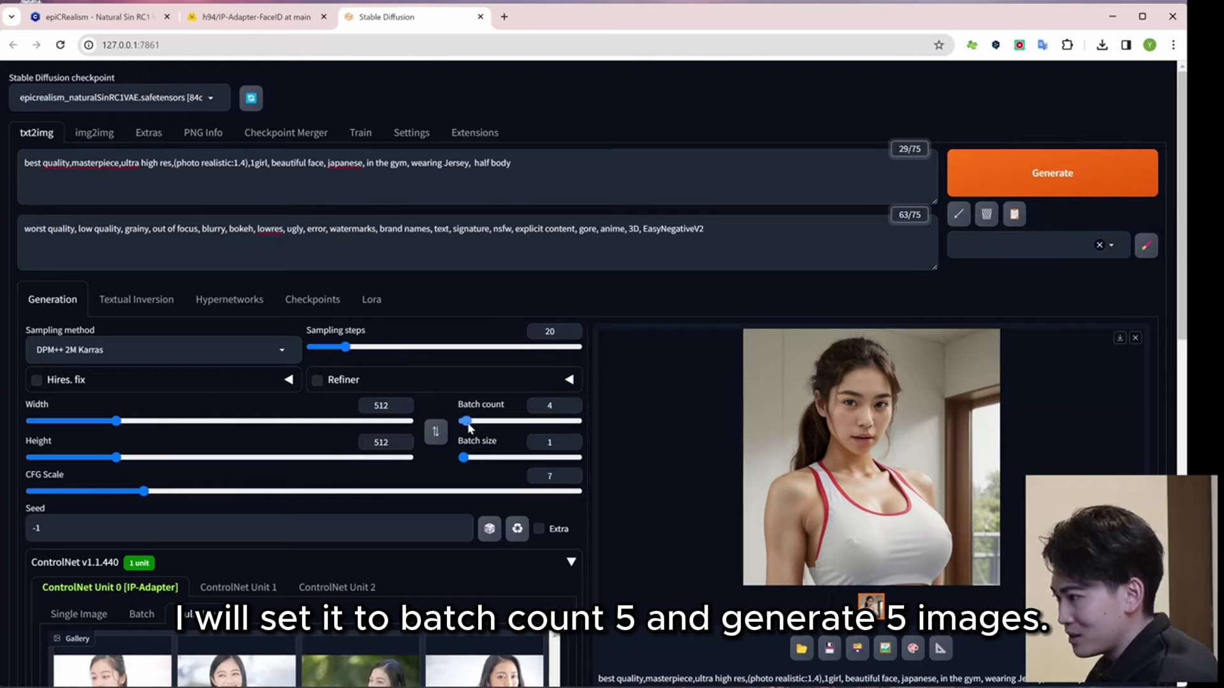
left_click(994, 170)
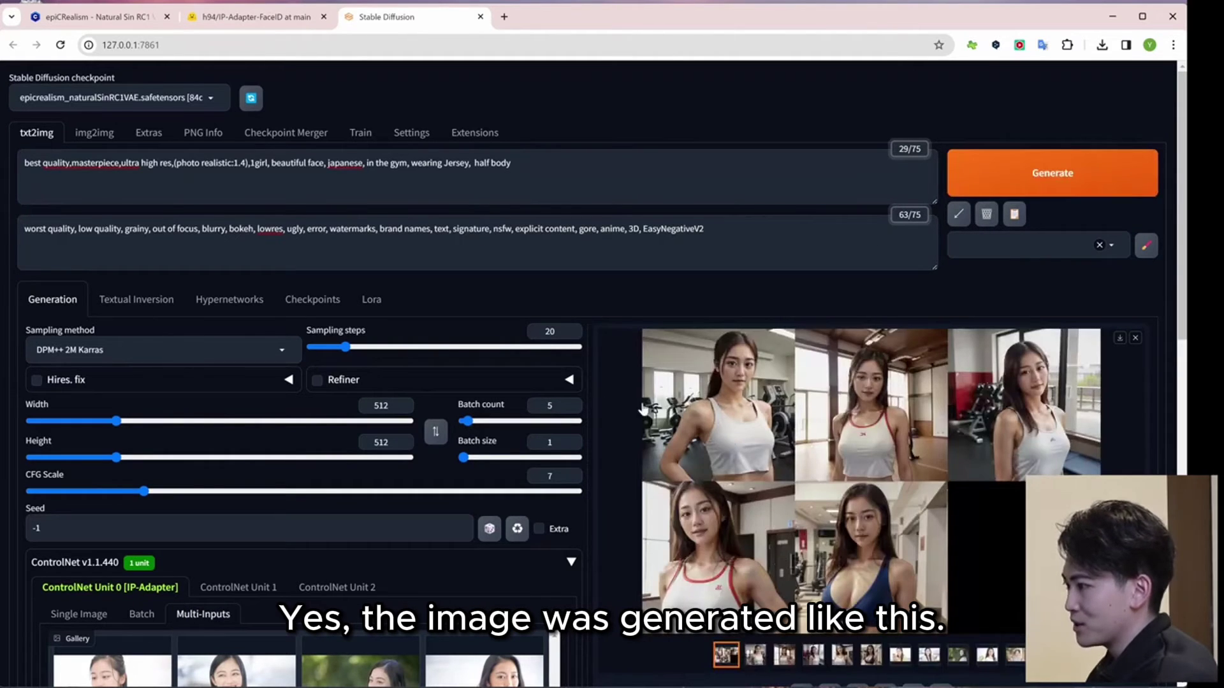
scroll(446, 514, "down", 1)
scroll(446, 513, "down", 1)
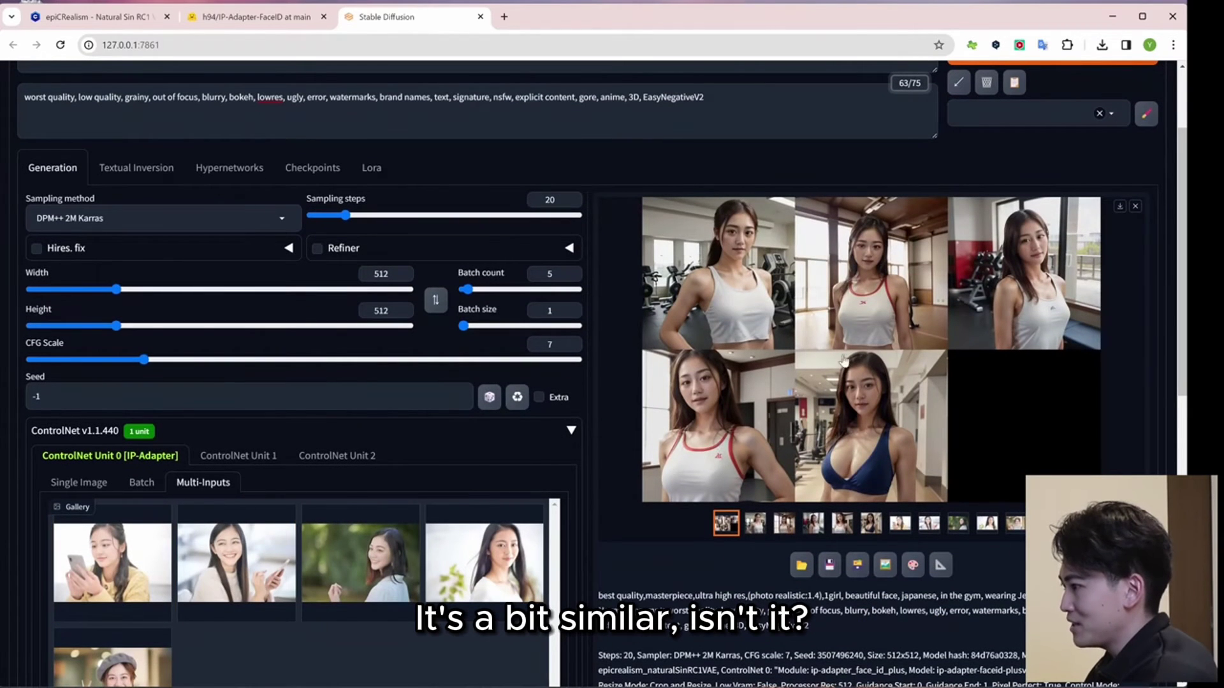
scroll(470, 336, "up", 2)
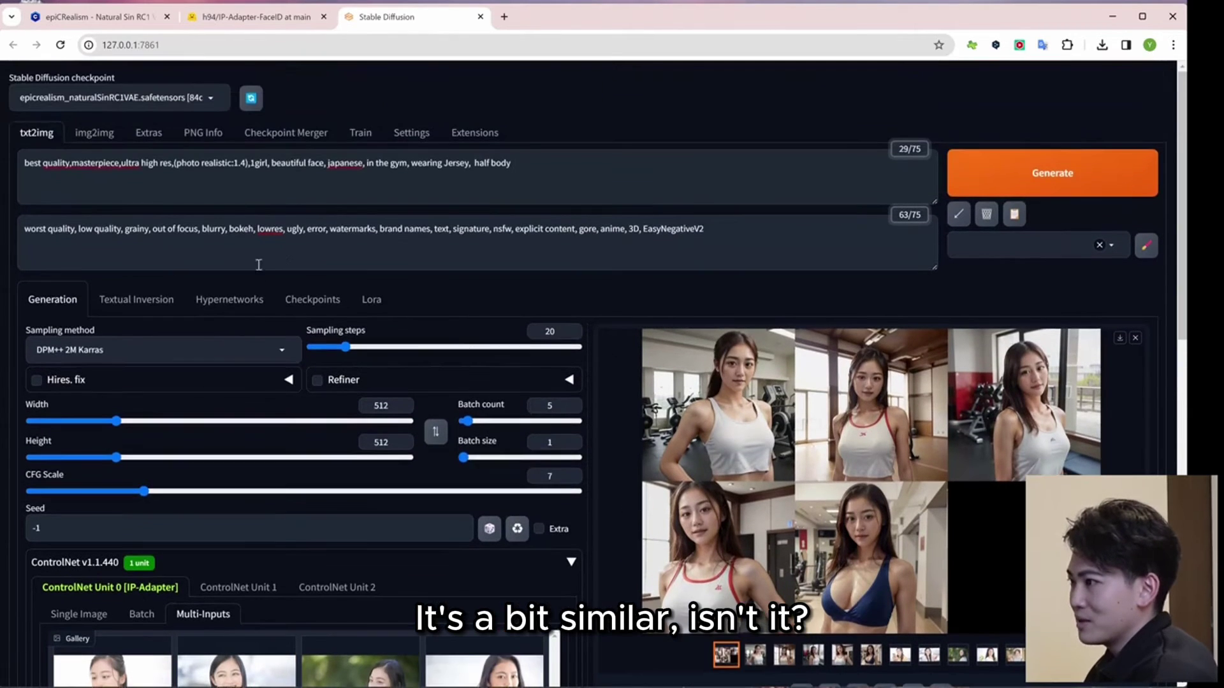
Append the ip-adapter-faceid-plusv2_sd15_lora tag to the end of the positive prompt.
left_click(643, 155)
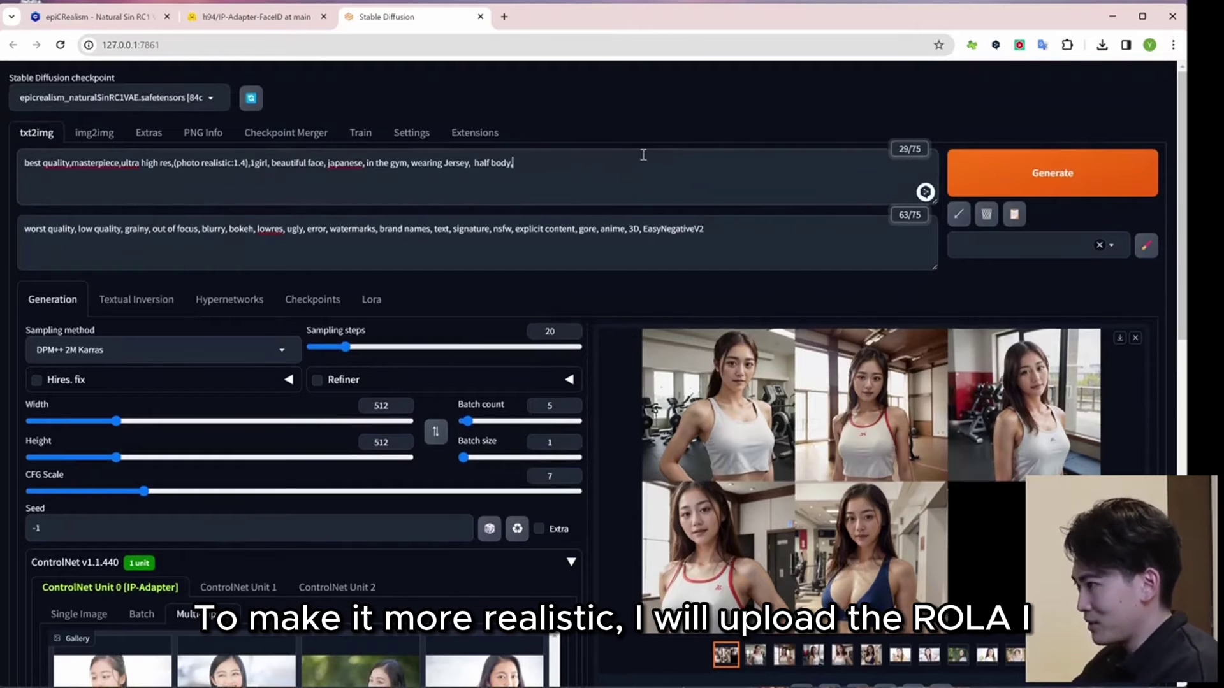
left_click(371, 299)
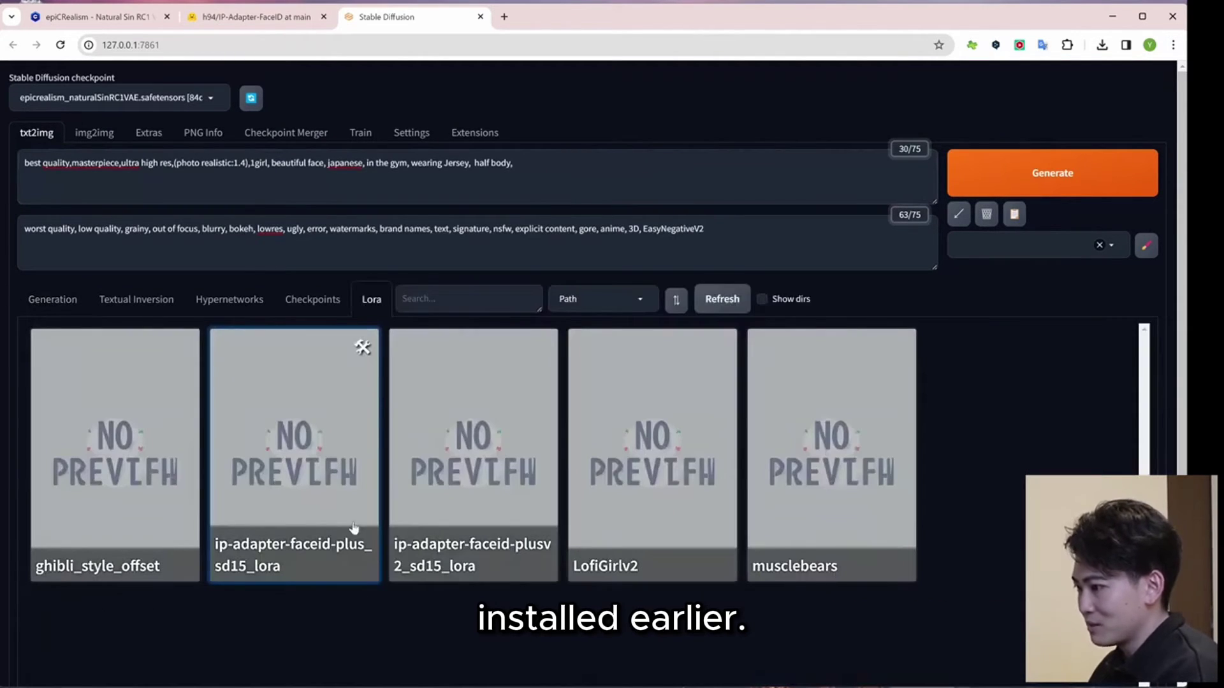
left_click(482, 543)
left_click(50, 300)
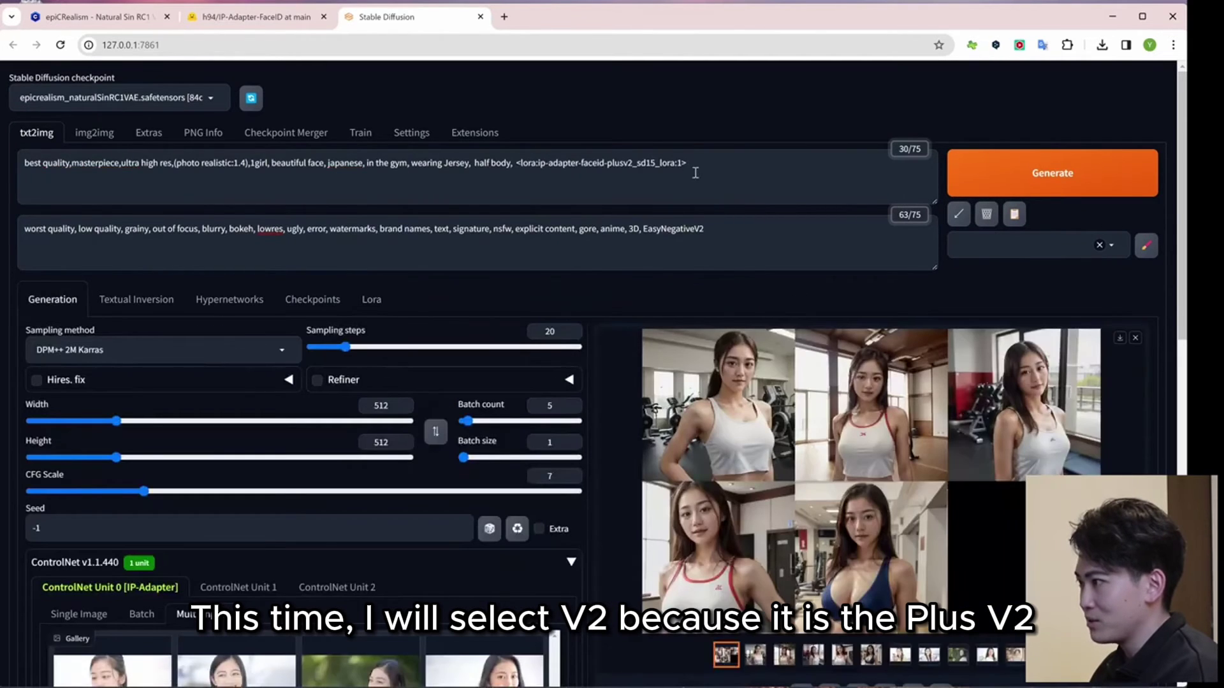
Change the FaceID Plus V2 LoRA weight in the prompt from 1 to 0.7.
scroll(533, 317, "down", 10)
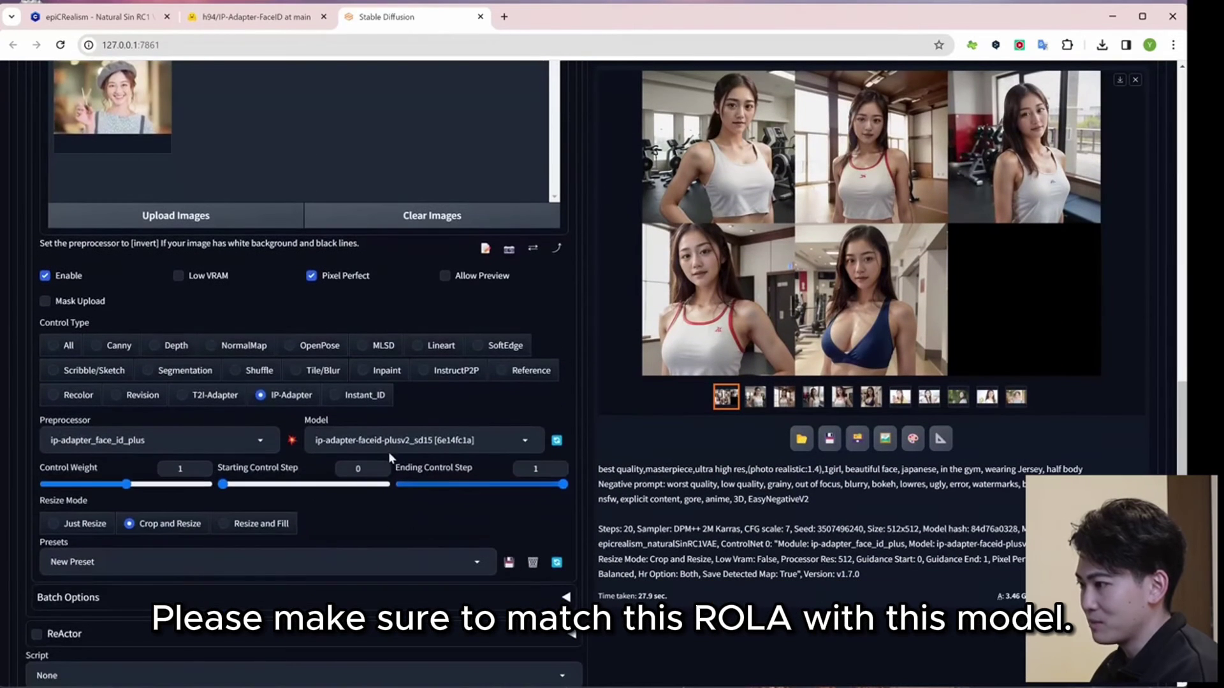
scroll(597, 247, "up", 5)
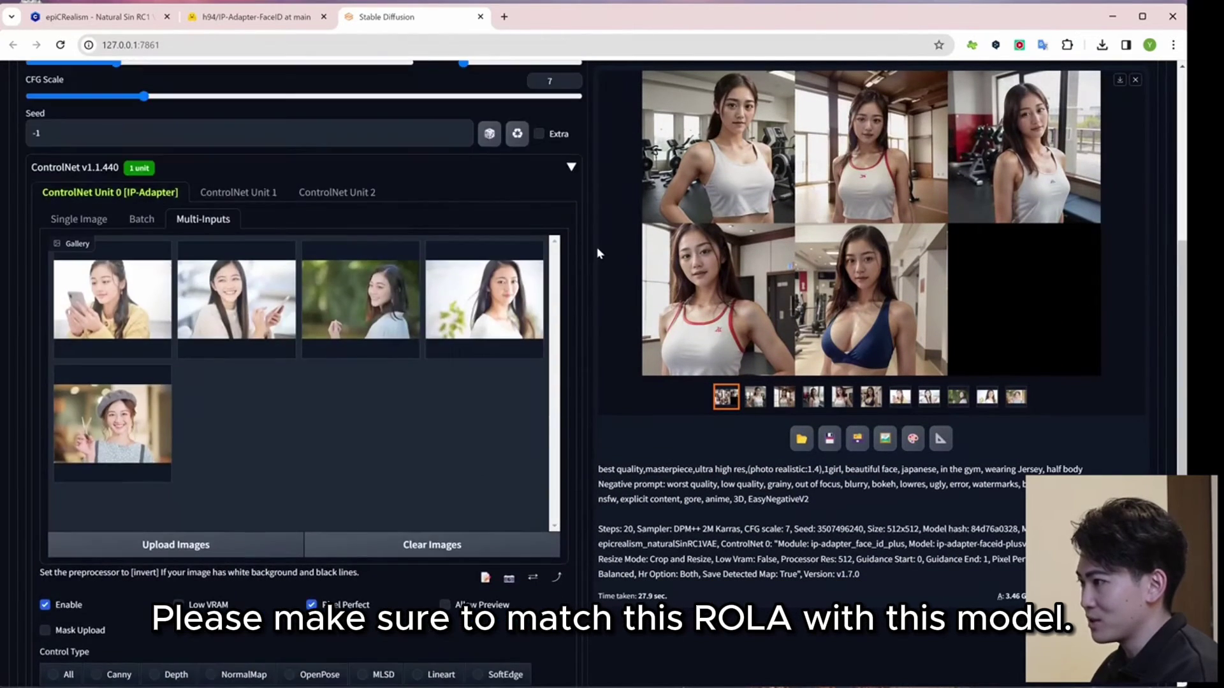
scroll(385, 459, "down", 6)
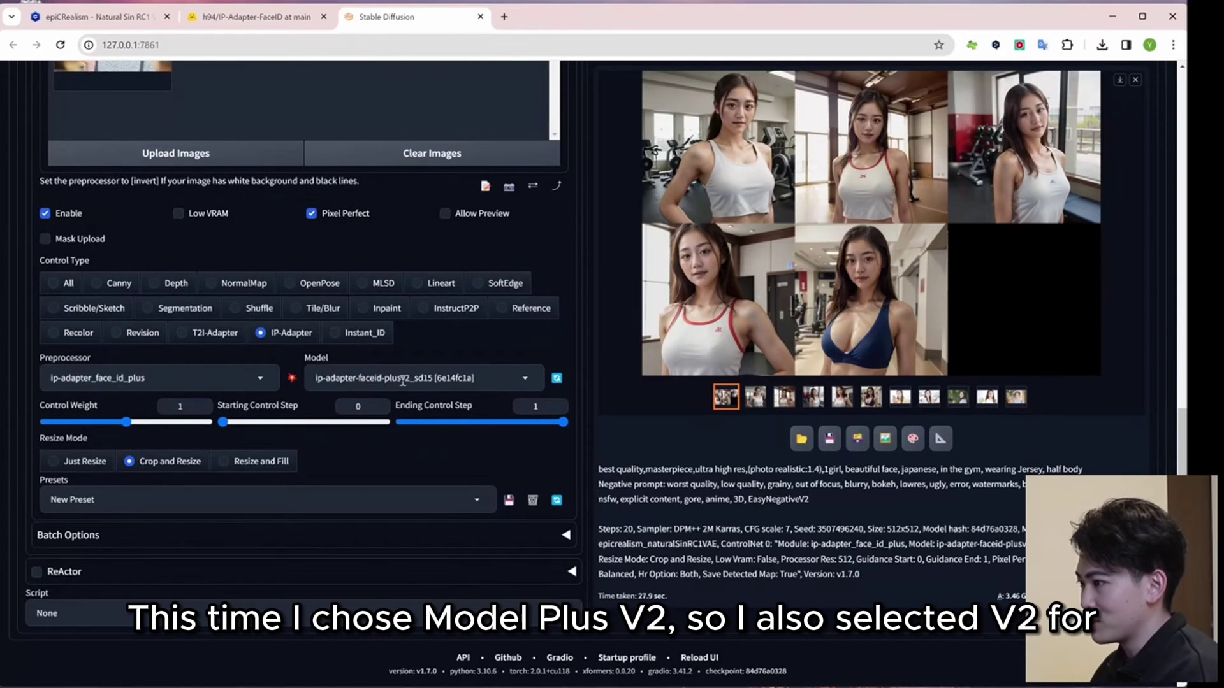
scroll(399, 381, "up", 10)
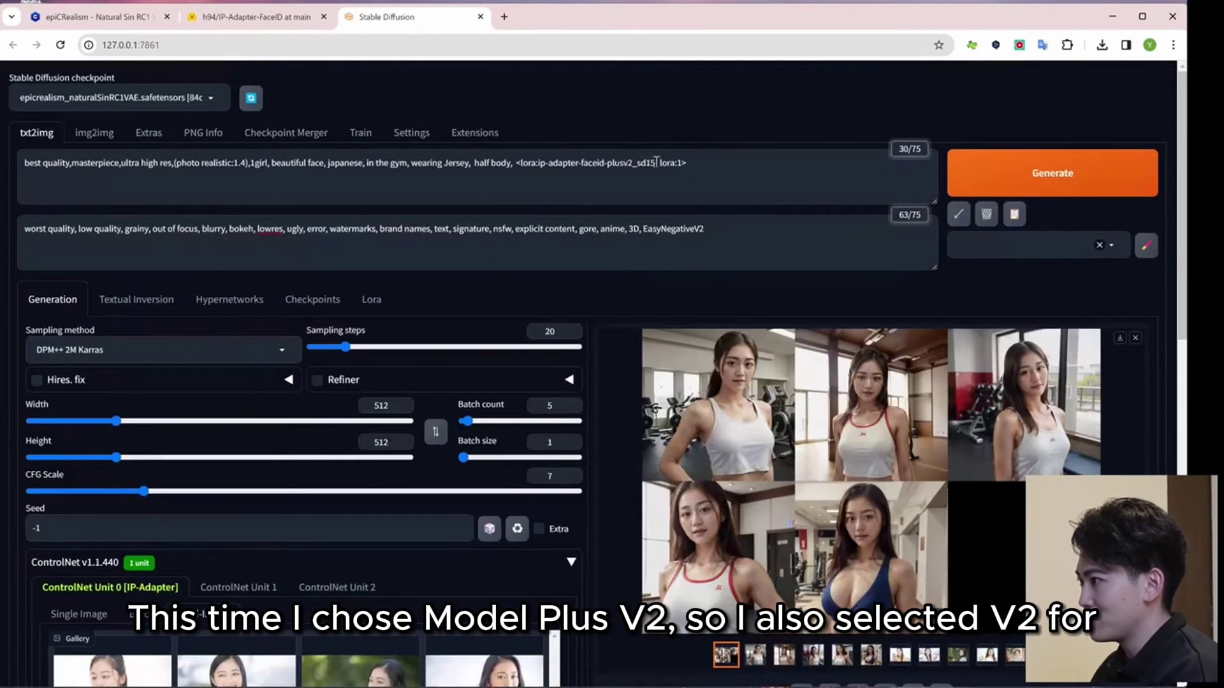
left_click(684, 163)
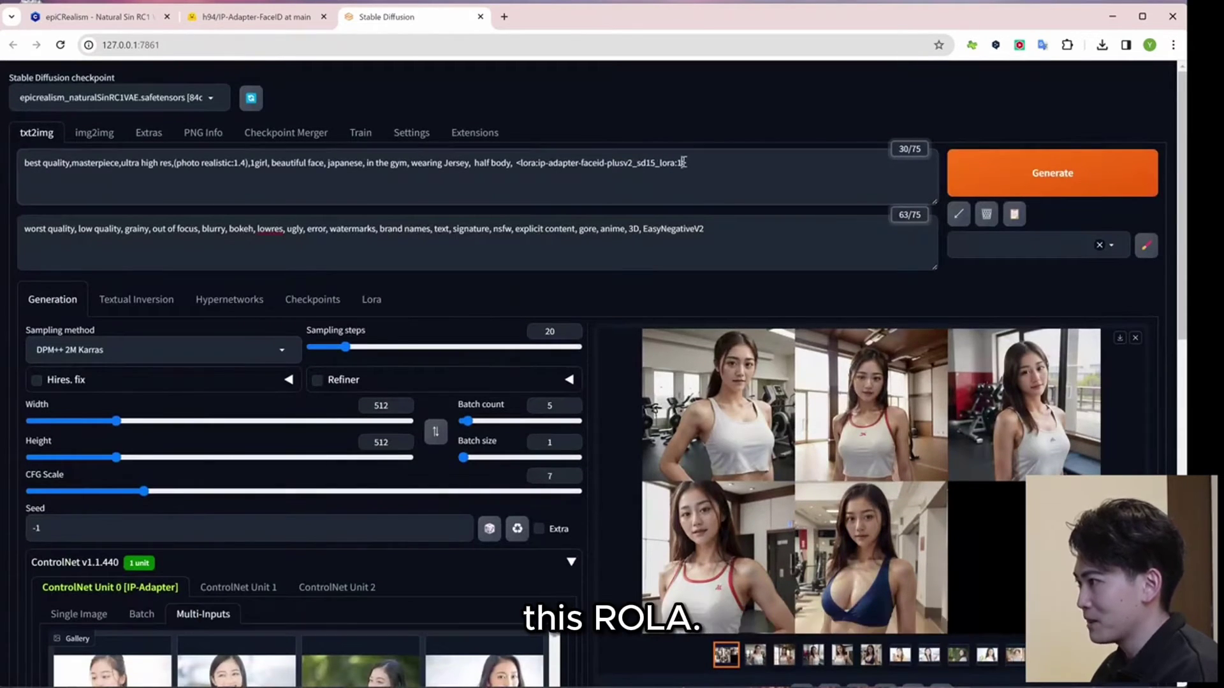
key("BackSpace")
type("0")
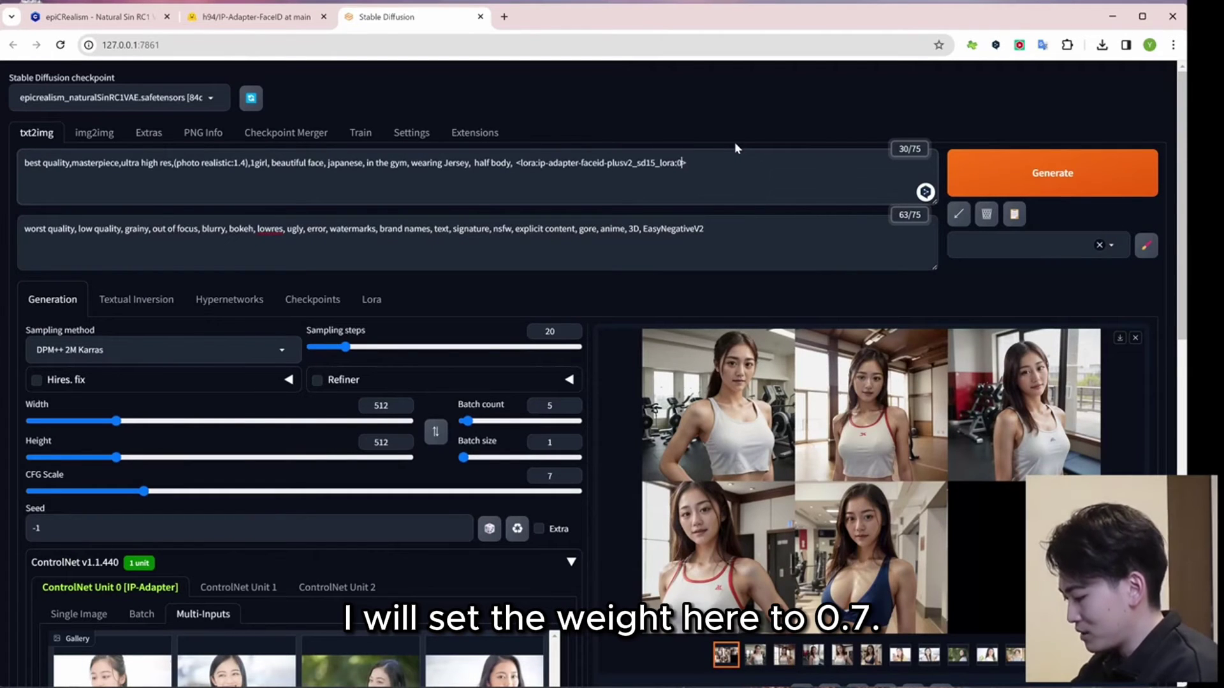
type(".7")
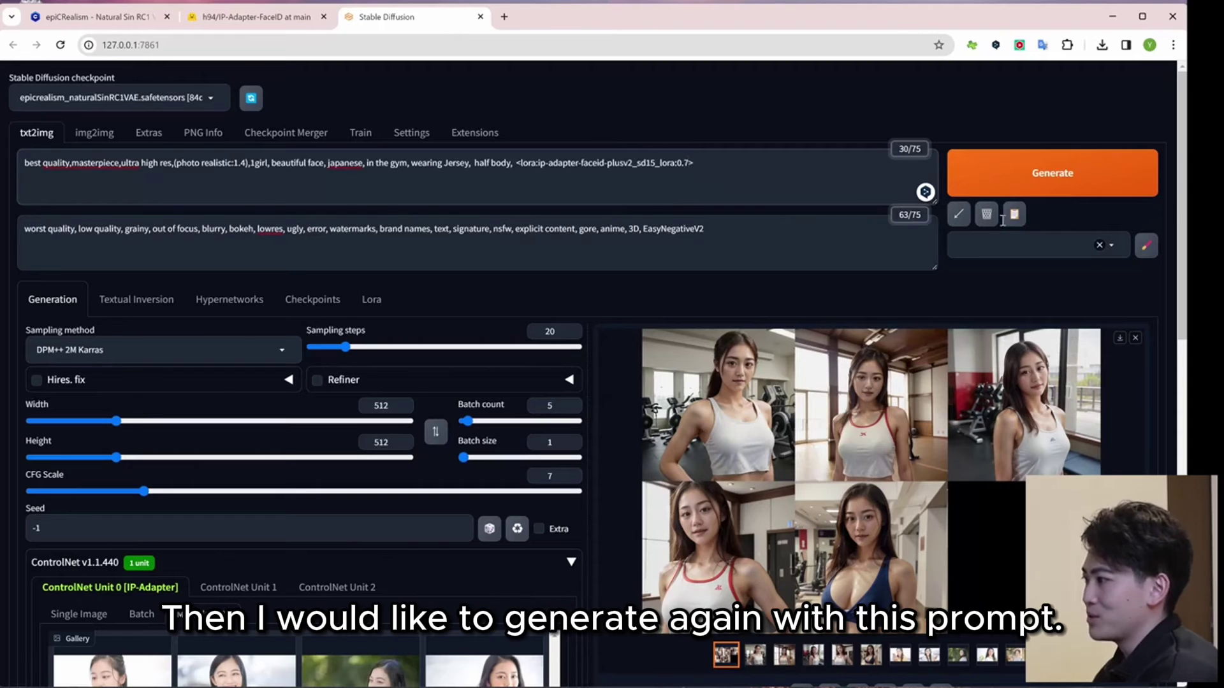
Generate a new gym batch using the FaceID Plus V2 LoRA at weight 0.7.
left_click(1082, 192)
scroll(537, 290, "down", 1)
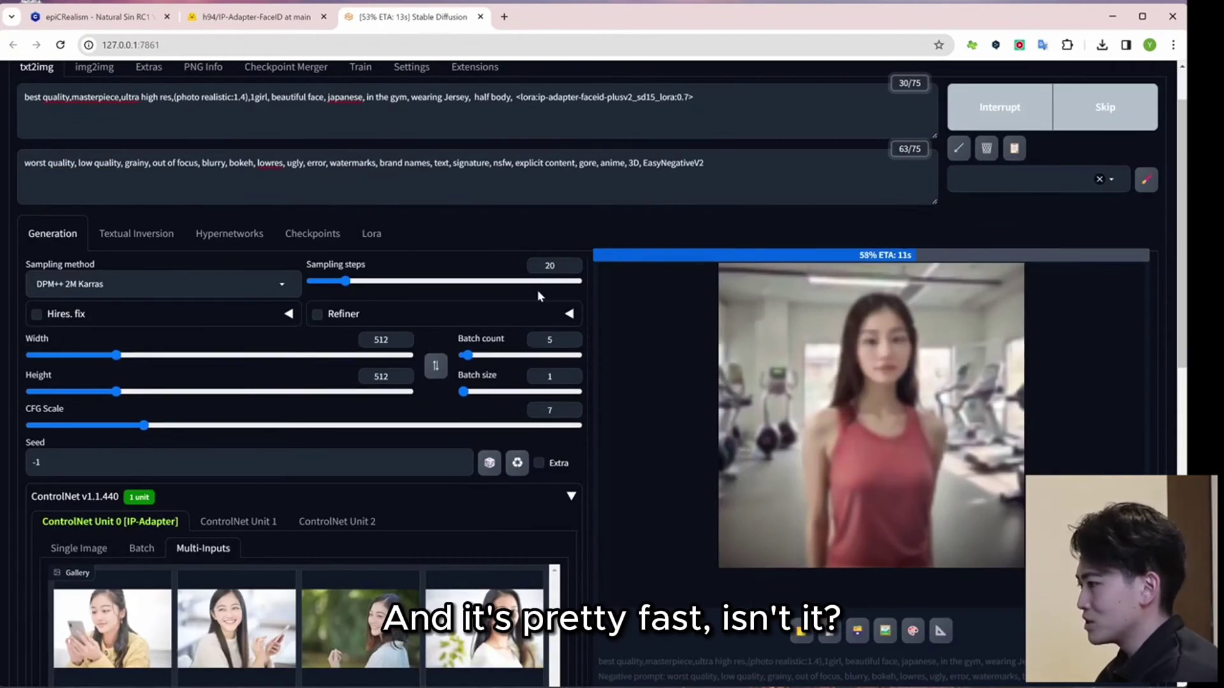
scroll(618, 365, "down", 2)
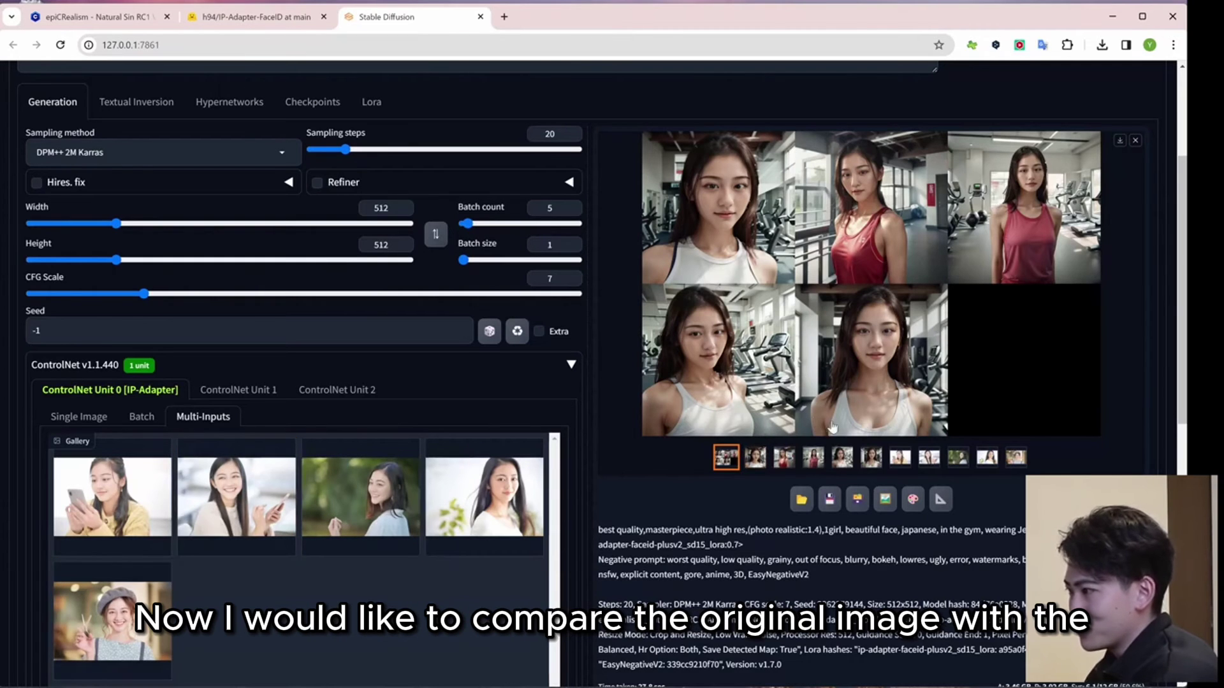
Compare the second through sixth generated portraits against the fourth reference face photo.
left_click(756, 457)
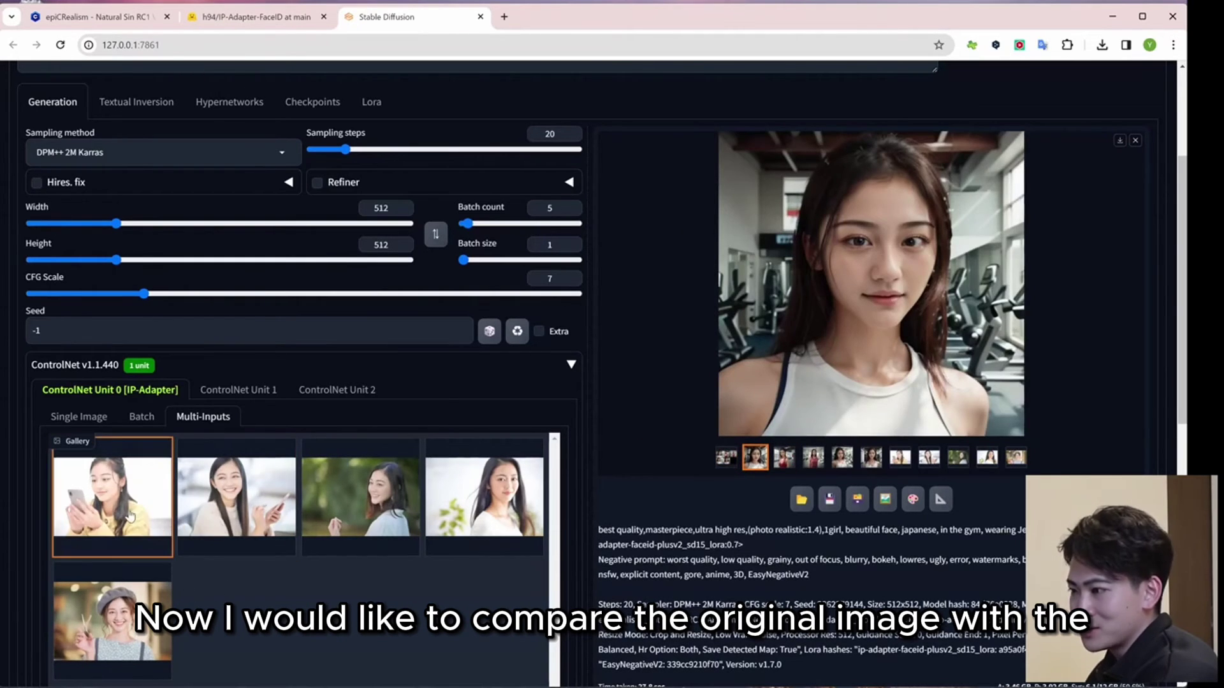
left_click(502, 507)
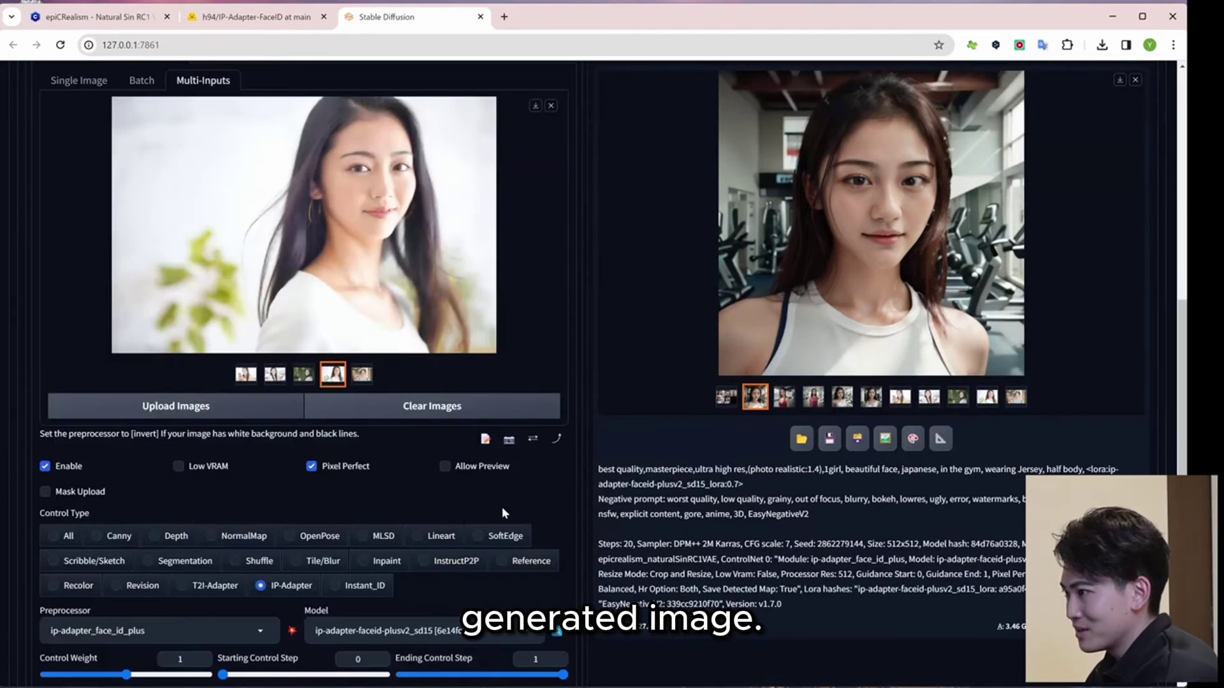
scroll(403, 250, "up", 1)
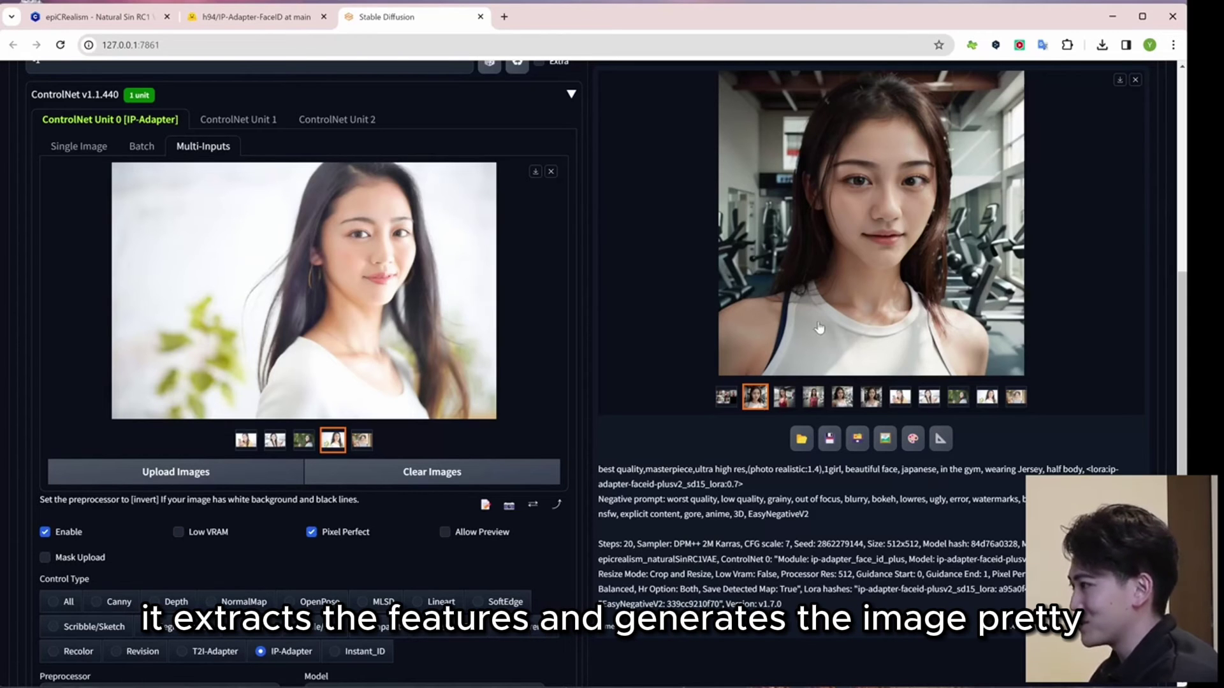
left_click(790, 406)
left_click(808, 404)
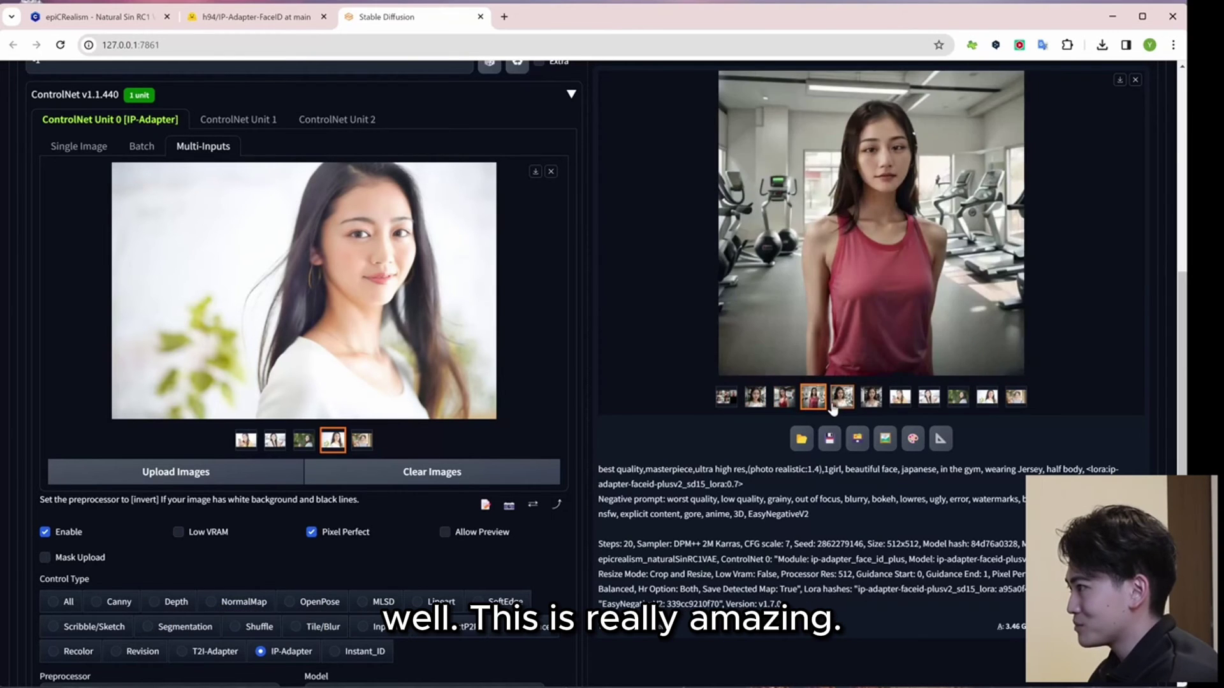
left_click(848, 402)
left_click(870, 401)
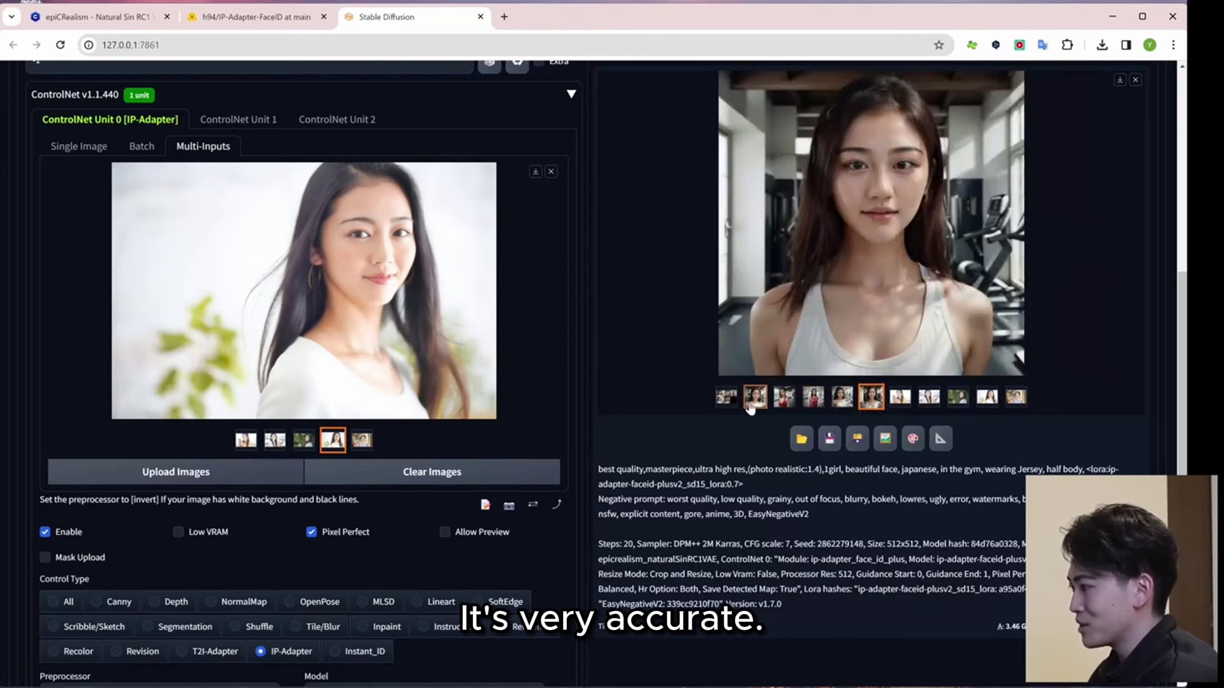
Edit the prompt, replacing 'gym' with 'dancing club' and 'Jersey' with 'party dress'.
scroll(549, 341, "down", 2)
scroll(658, 399, "up", 7)
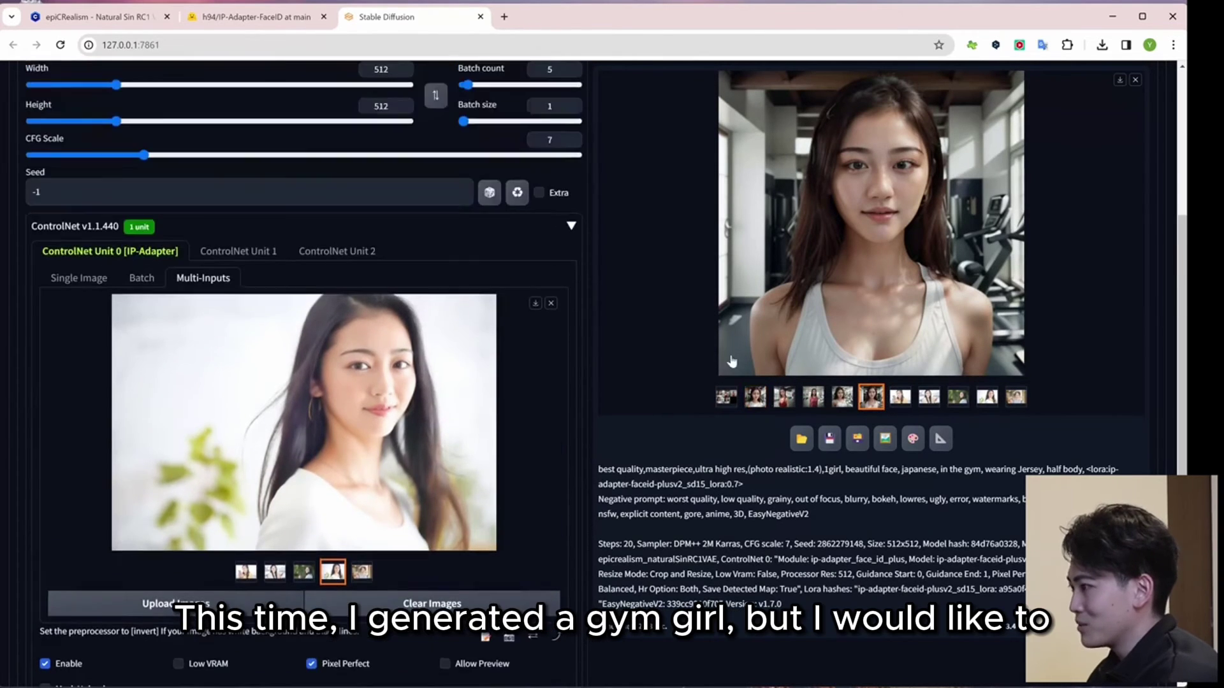
scroll(658, 378, "up", 2)
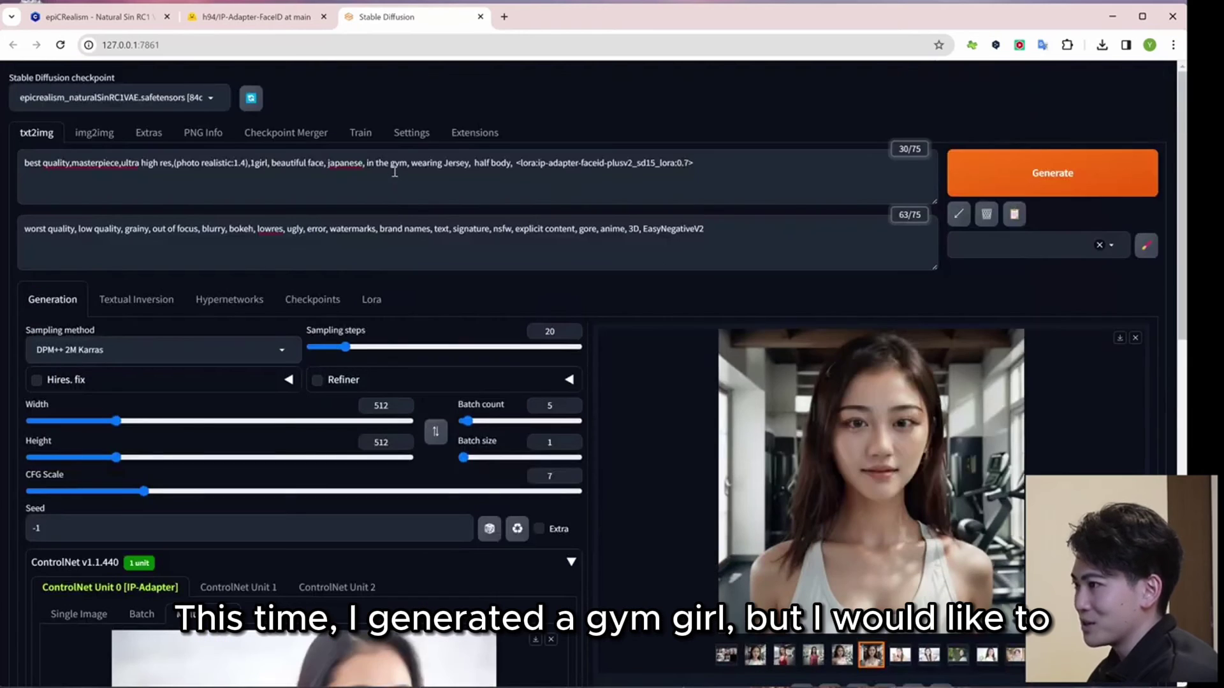
double_click(398, 163)
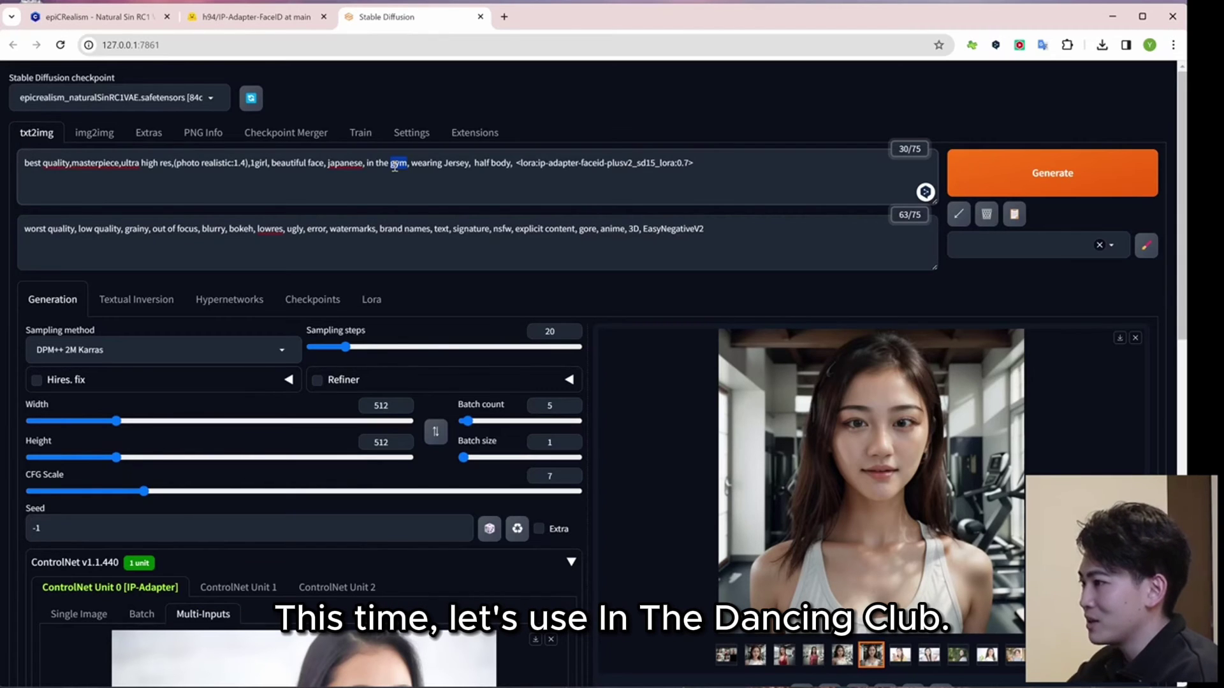
type("dancing")
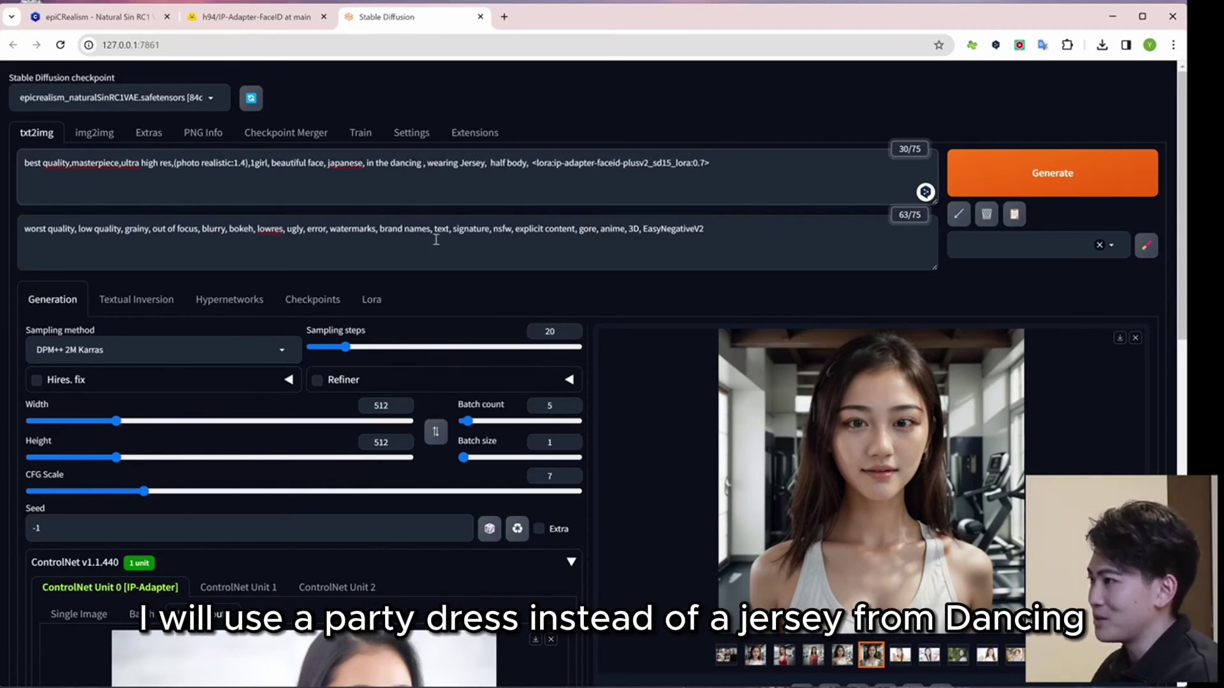
key("BackSpace")
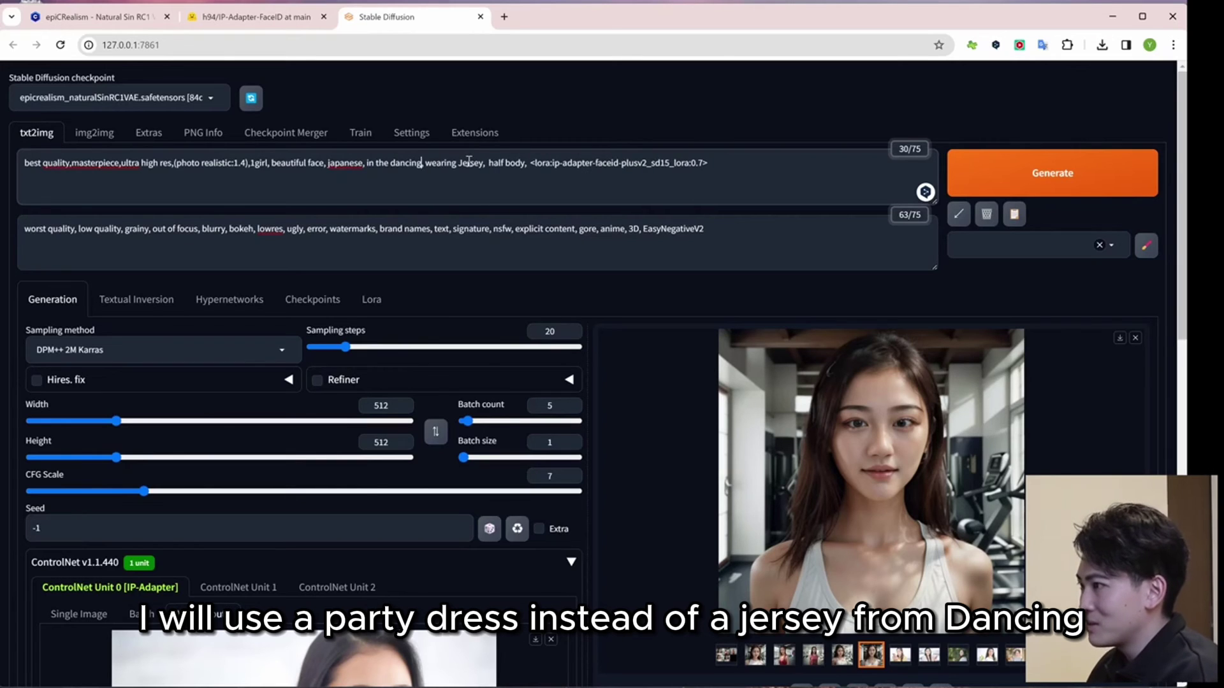
double_click(468, 162)
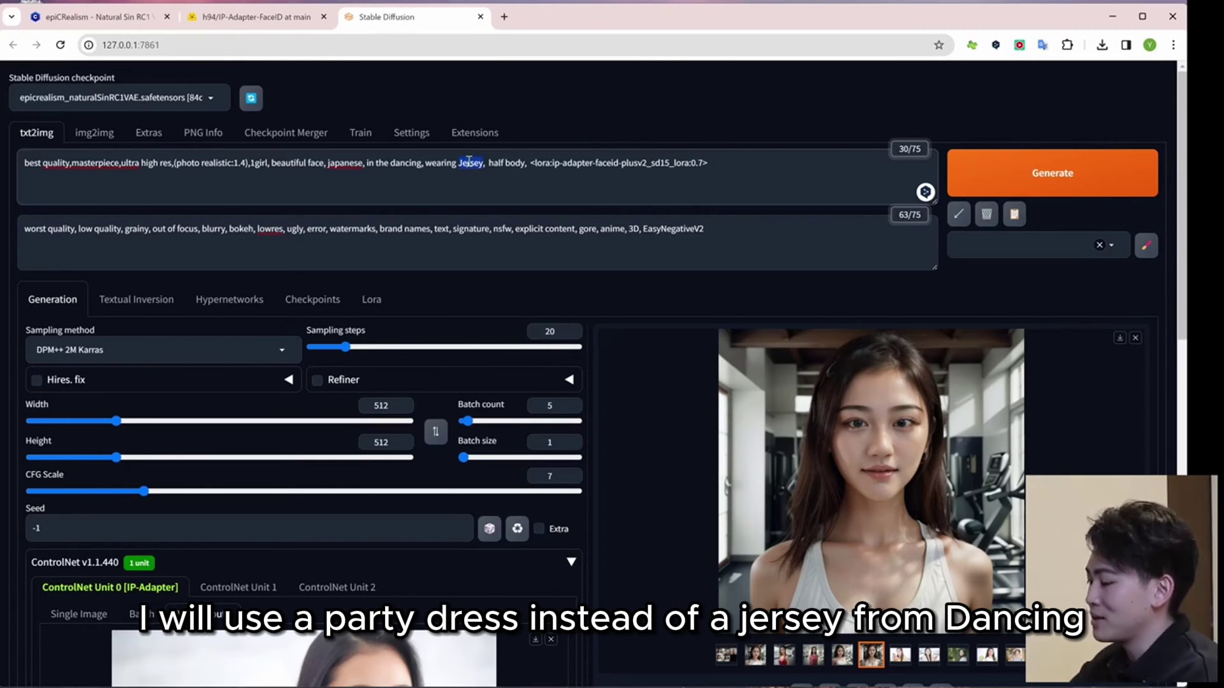
type("party dre")
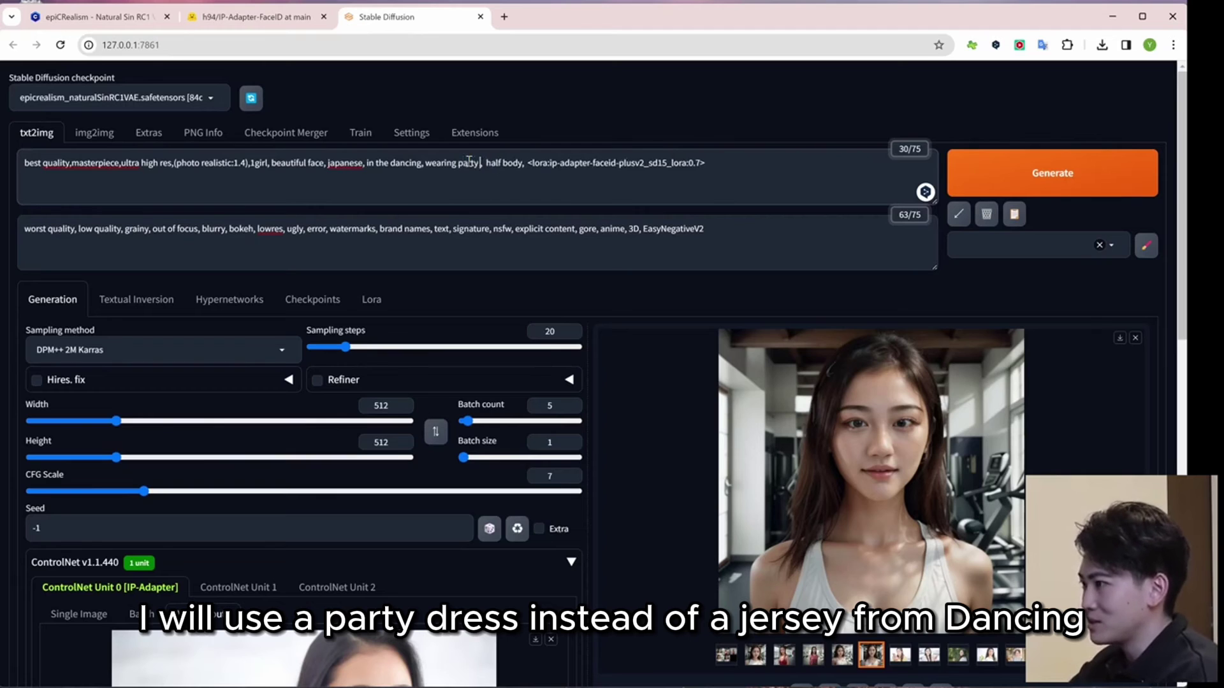
type("ss")
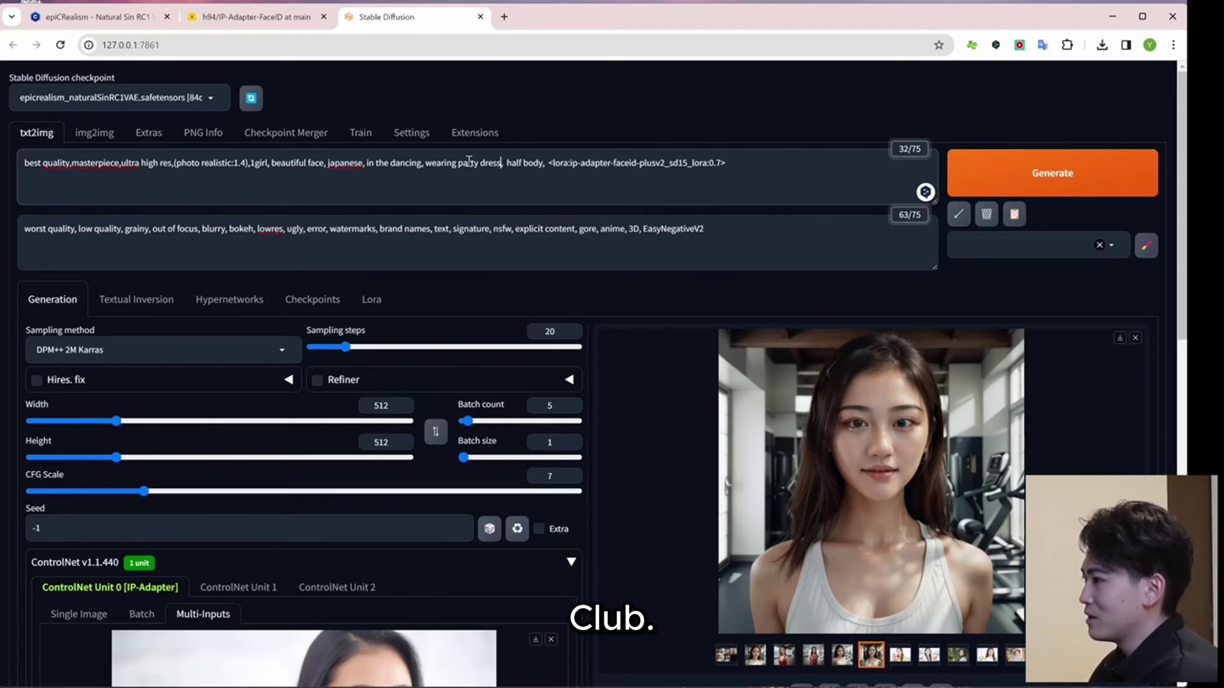
Generate the dancing club batch and view the second and third images.
left_click(1014, 159)
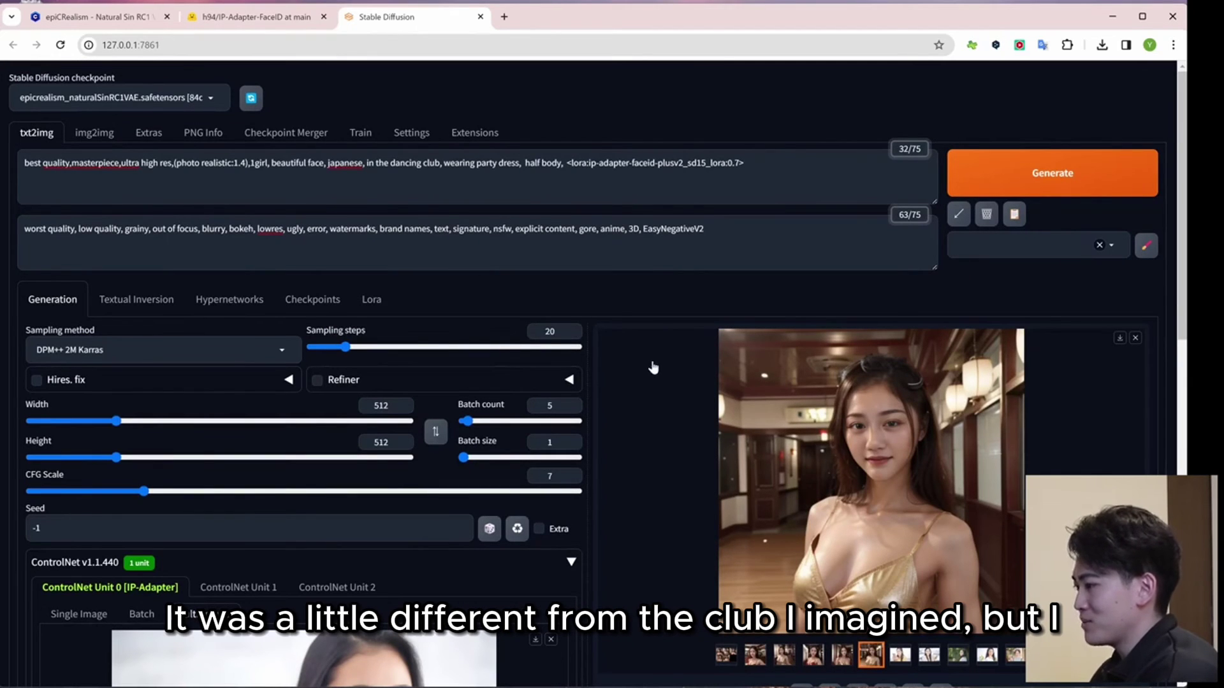
scroll(666, 583, "down", 2)
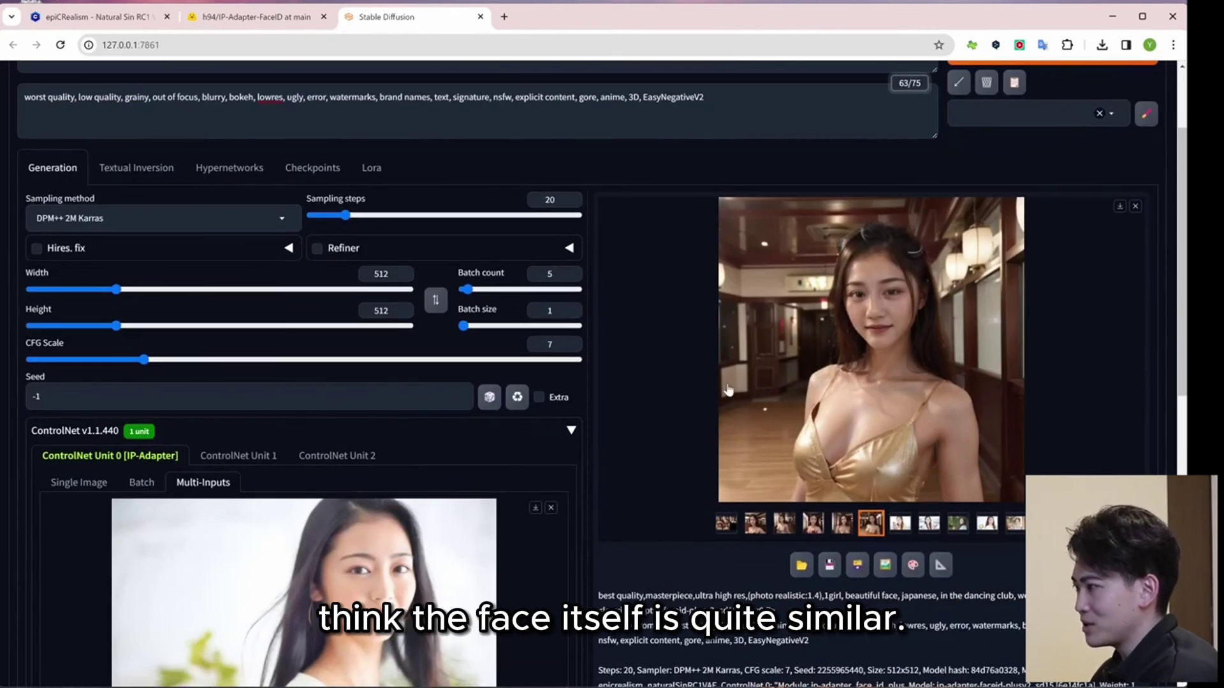
left_click(756, 523)
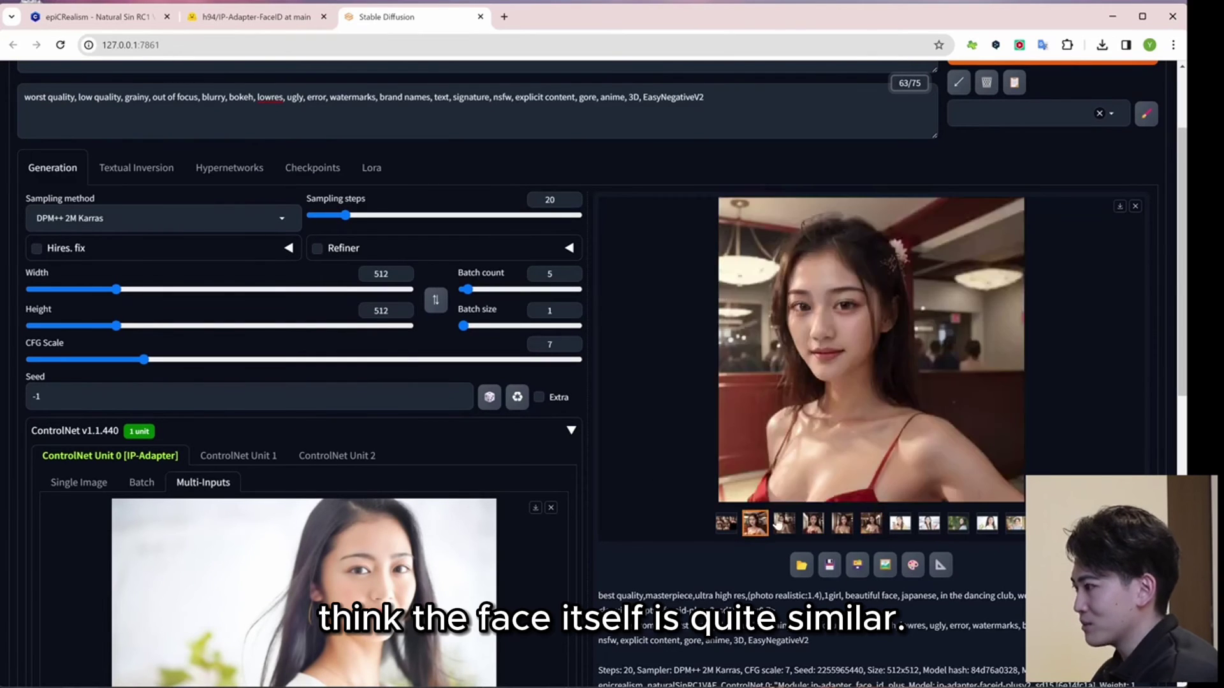
left_click(790, 524)
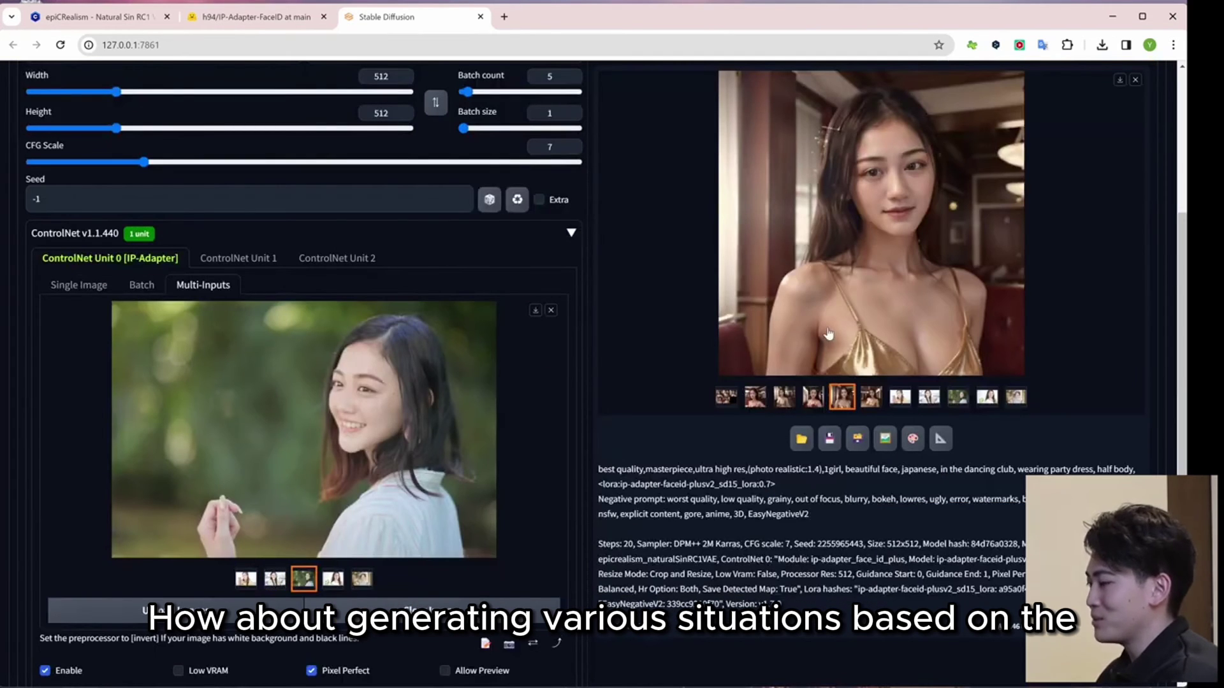